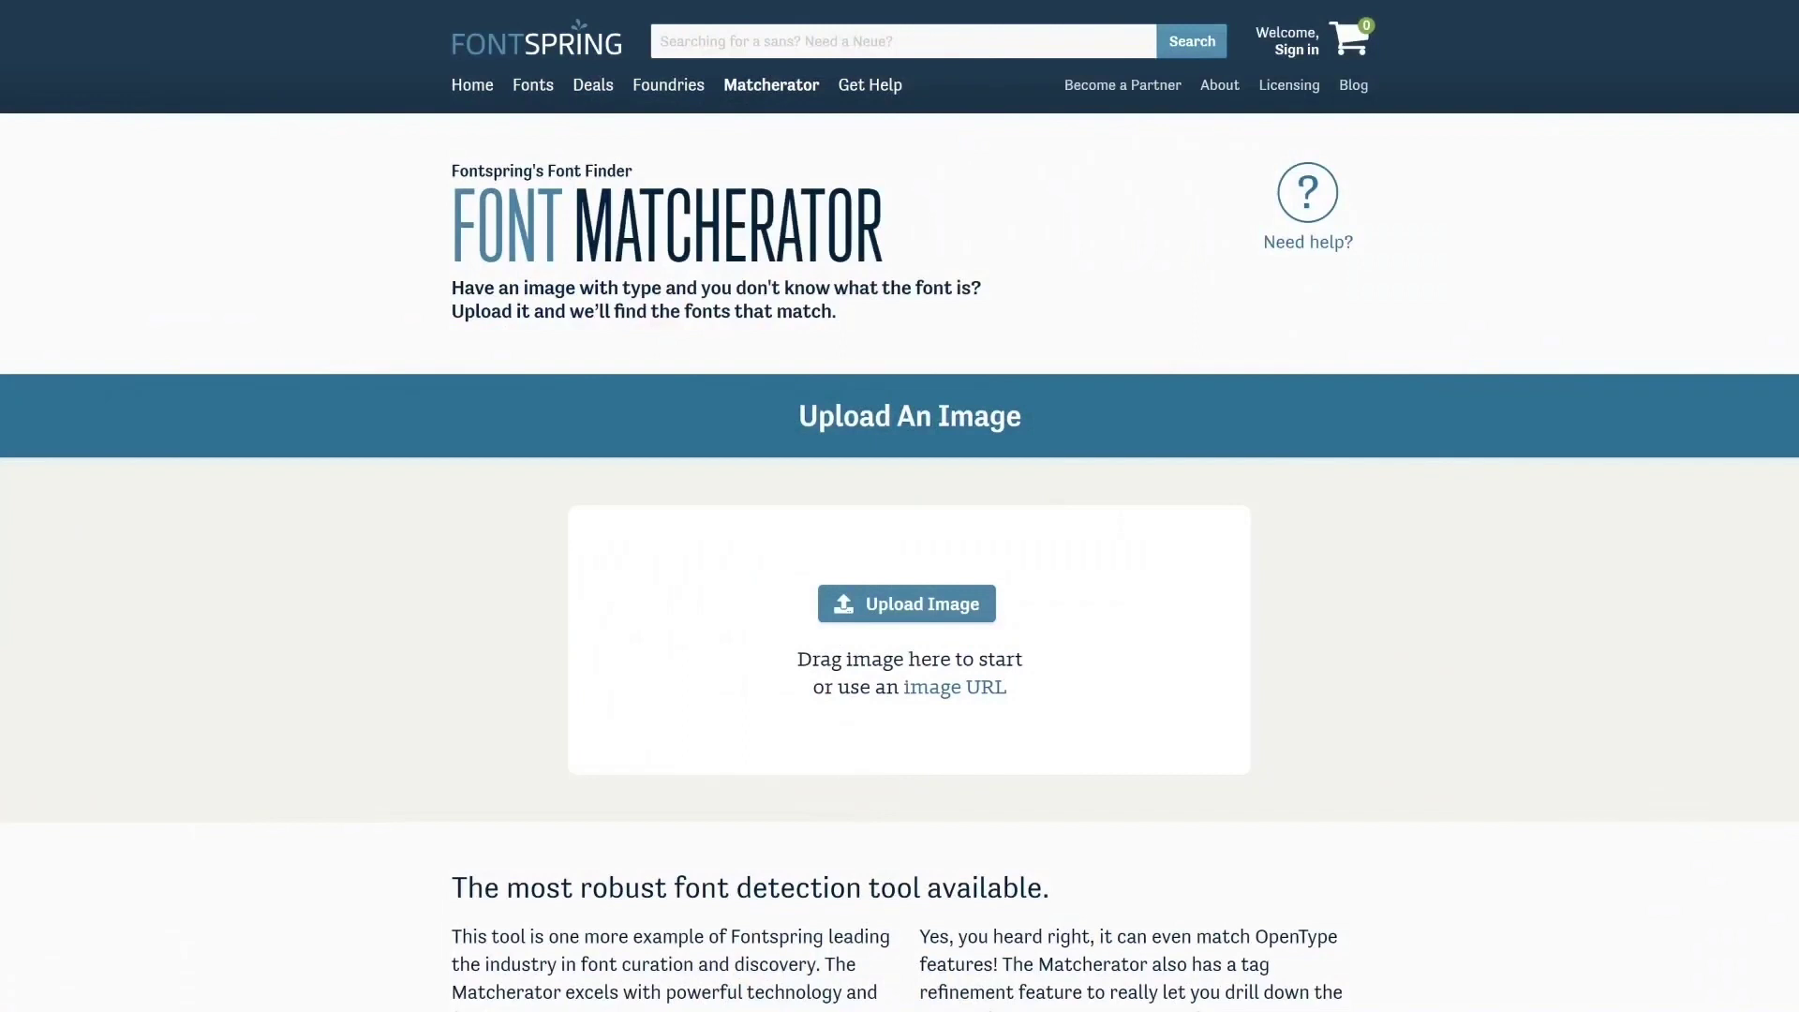
Step: Upload the headline image and crop it to just 'High Fashion', detecting 11 glyphs
drag(923, 658, 928, 662)
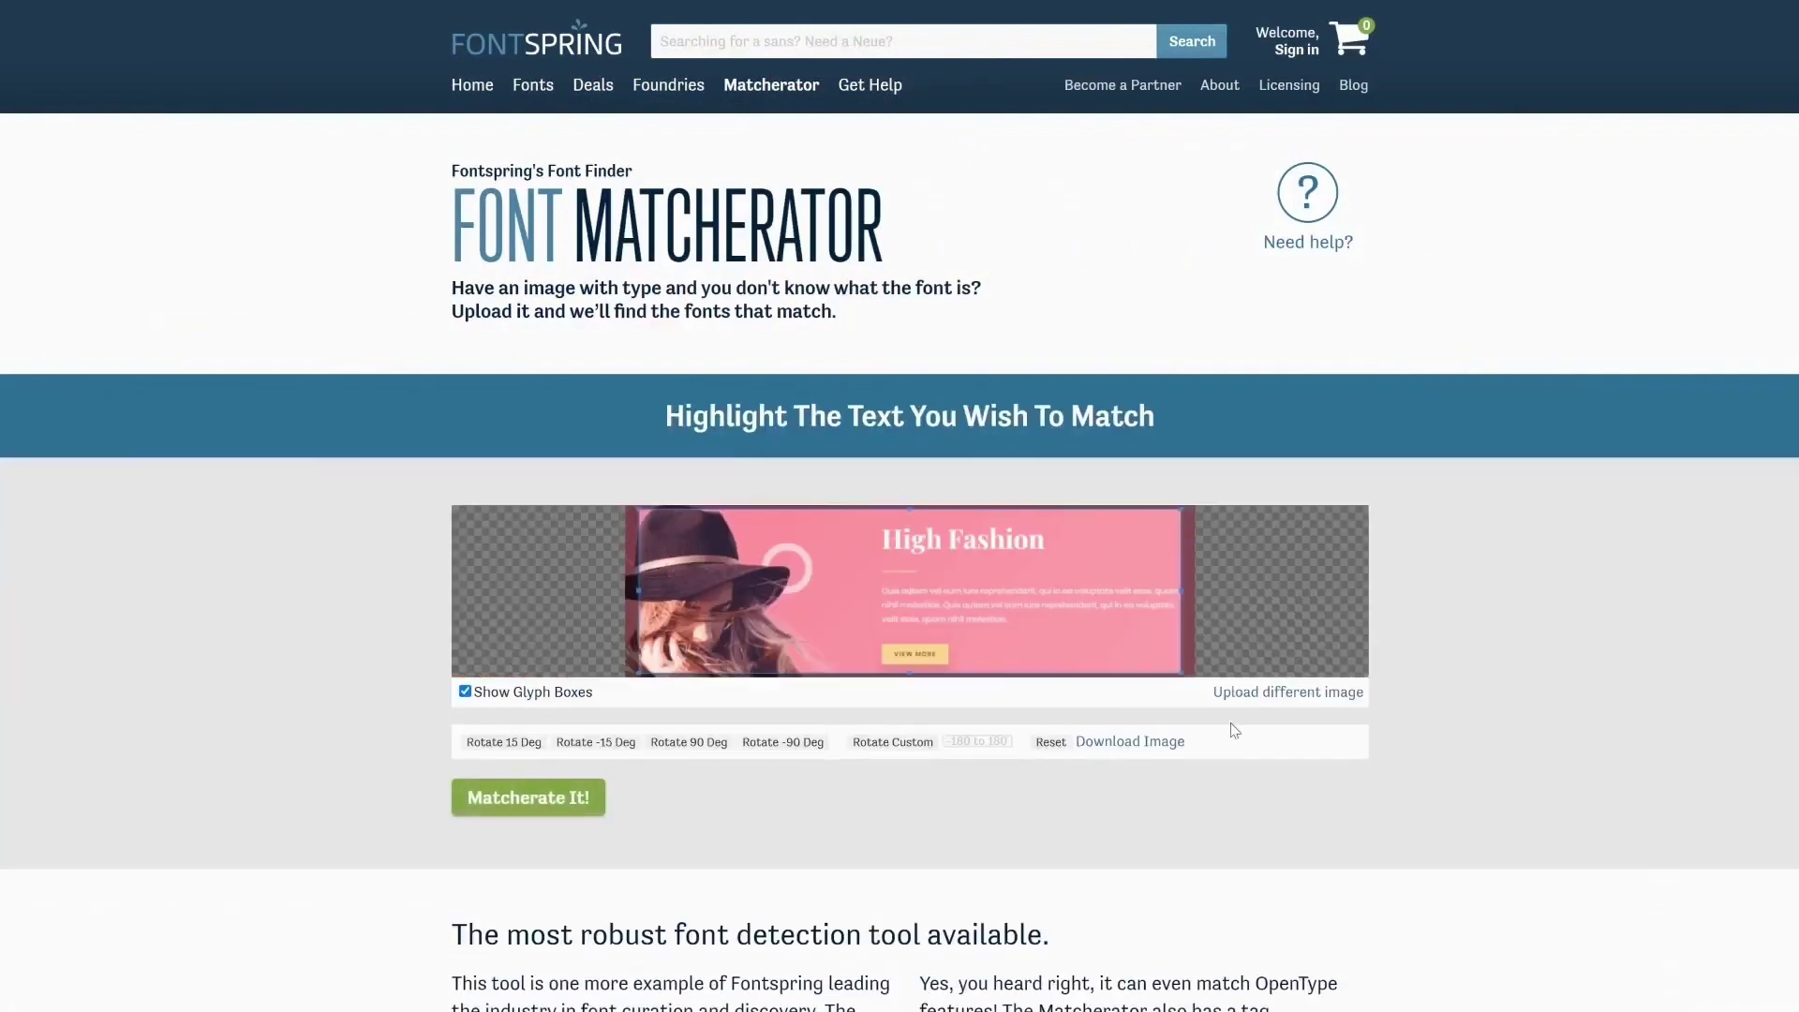
drag(636, 591, 876, 584)
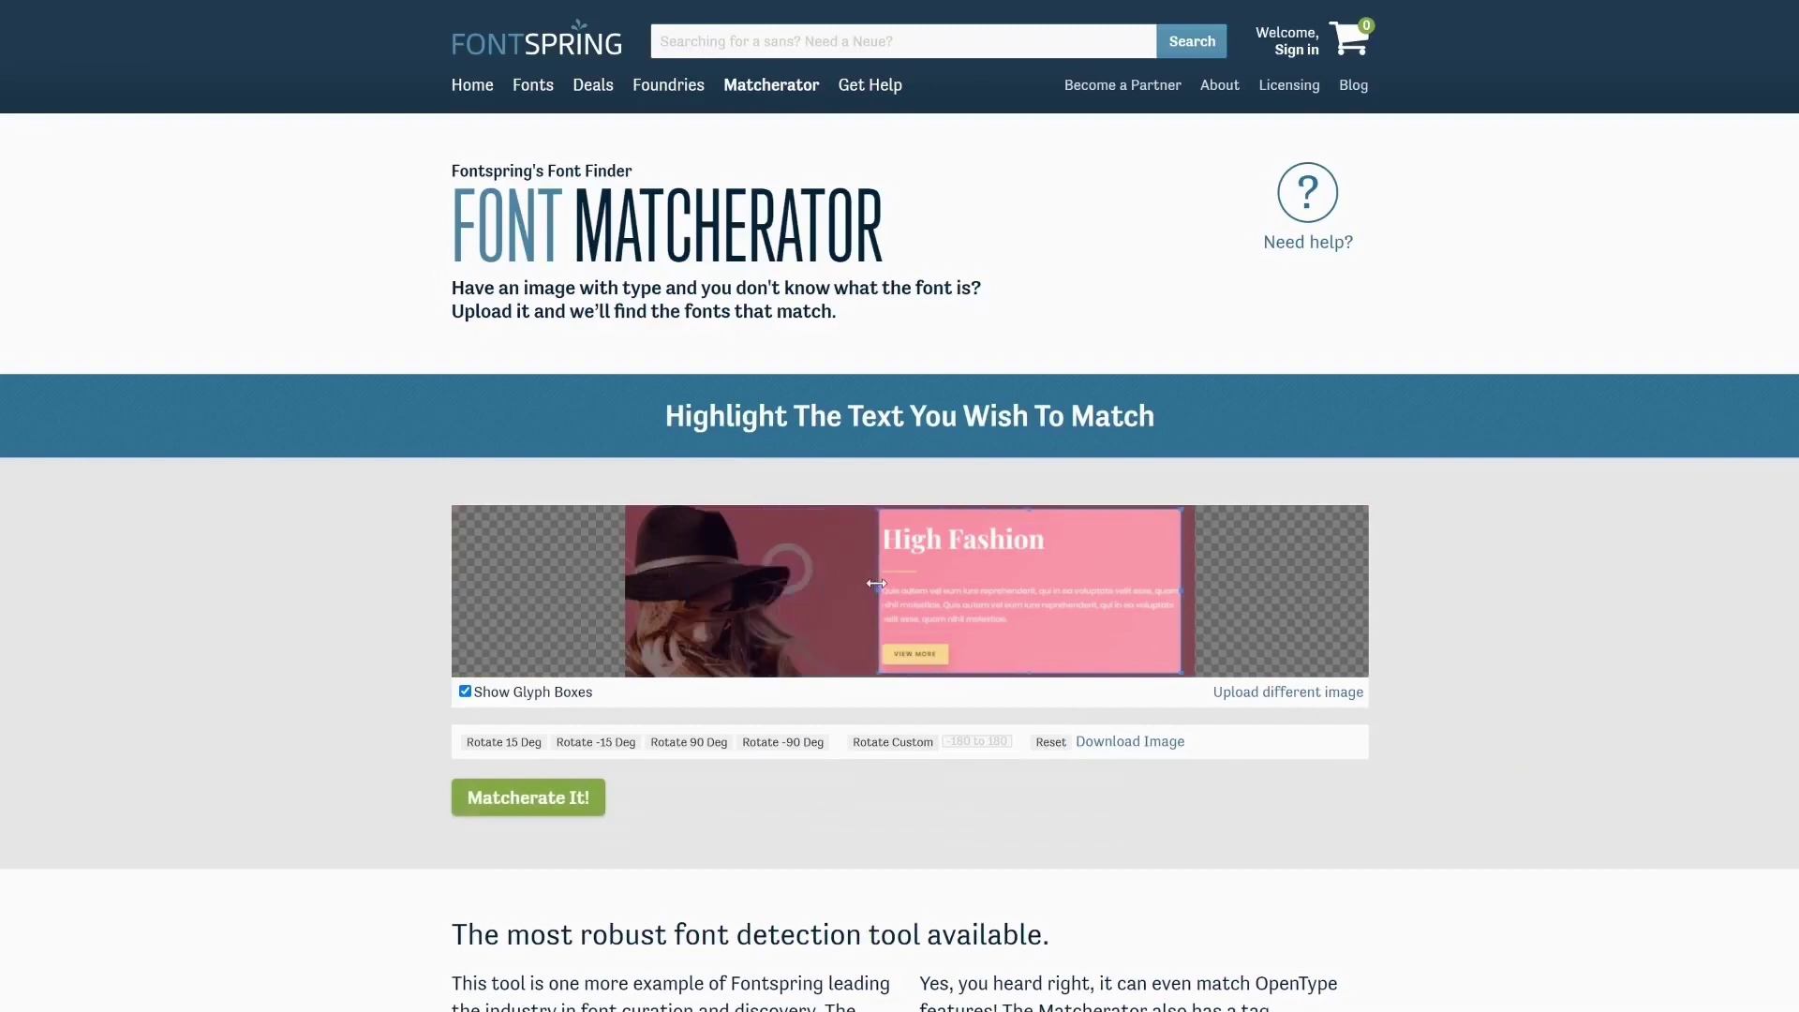
drag(1030, 636, 1032, 565)
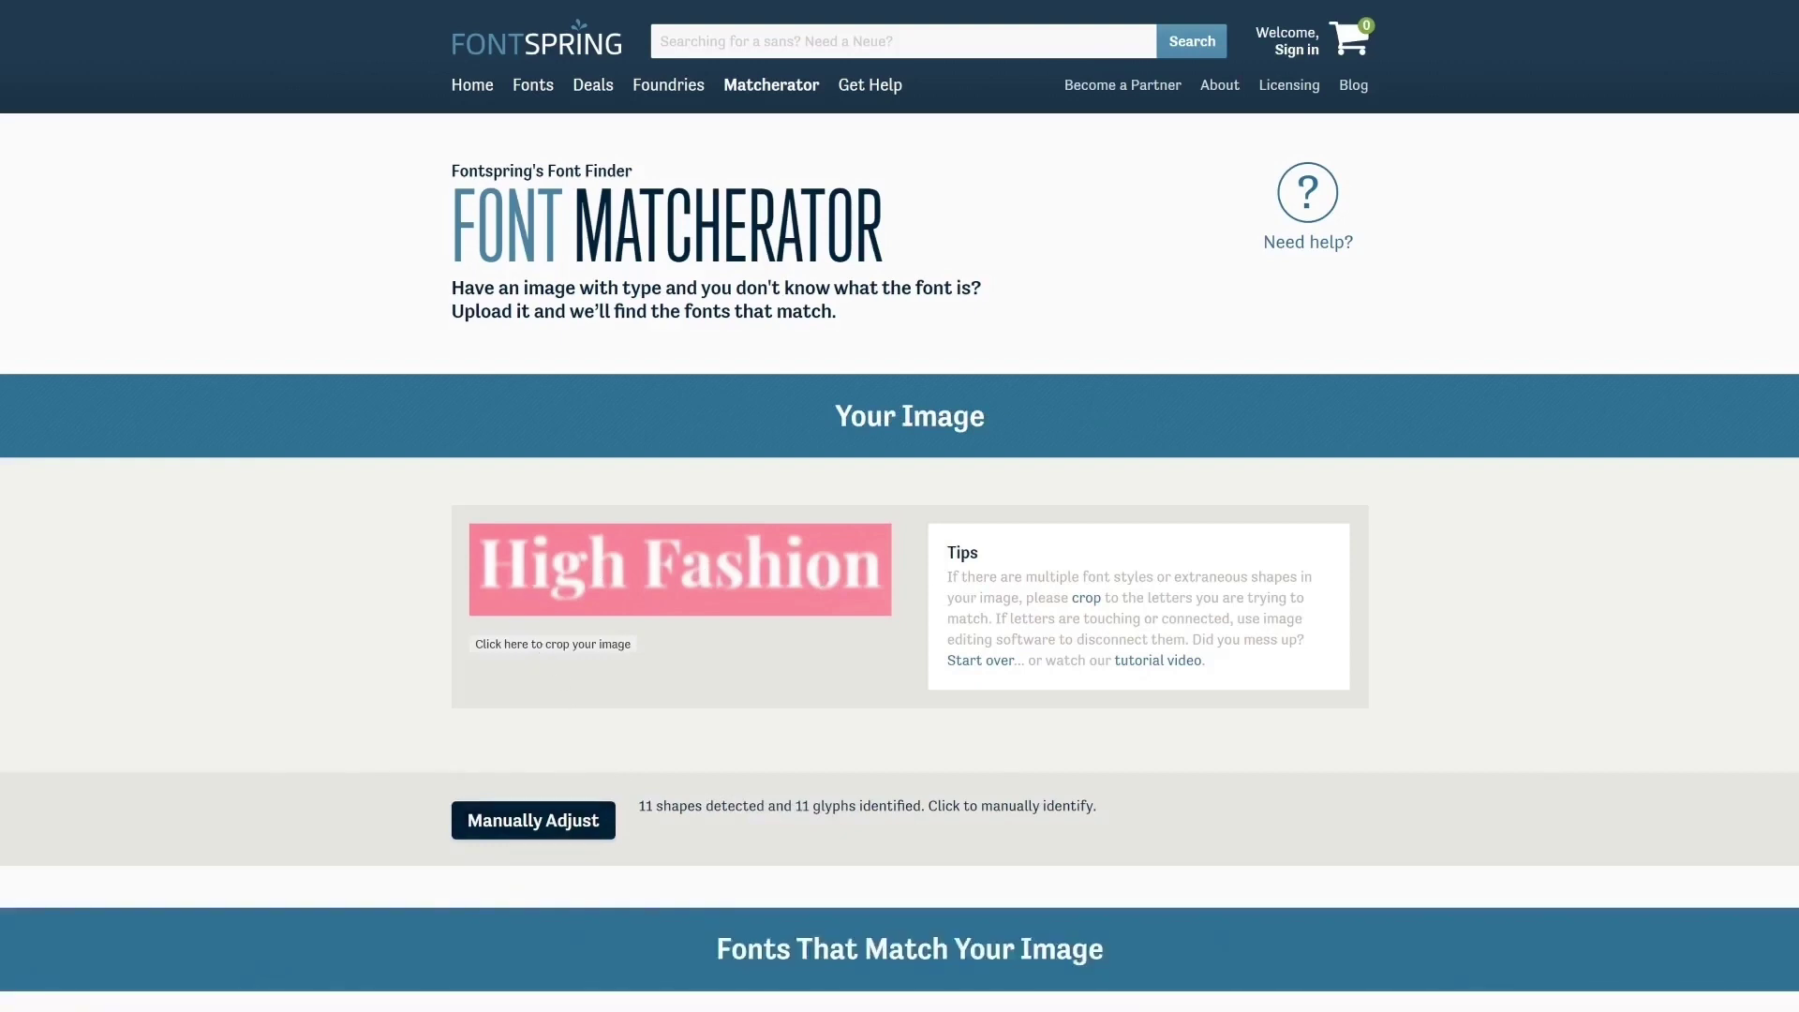
Step: Scroll through the matching fonts from Sydney Serial past Rigatoni, Utopia Std and Cyan
scroll(1518, 712, down, 7)
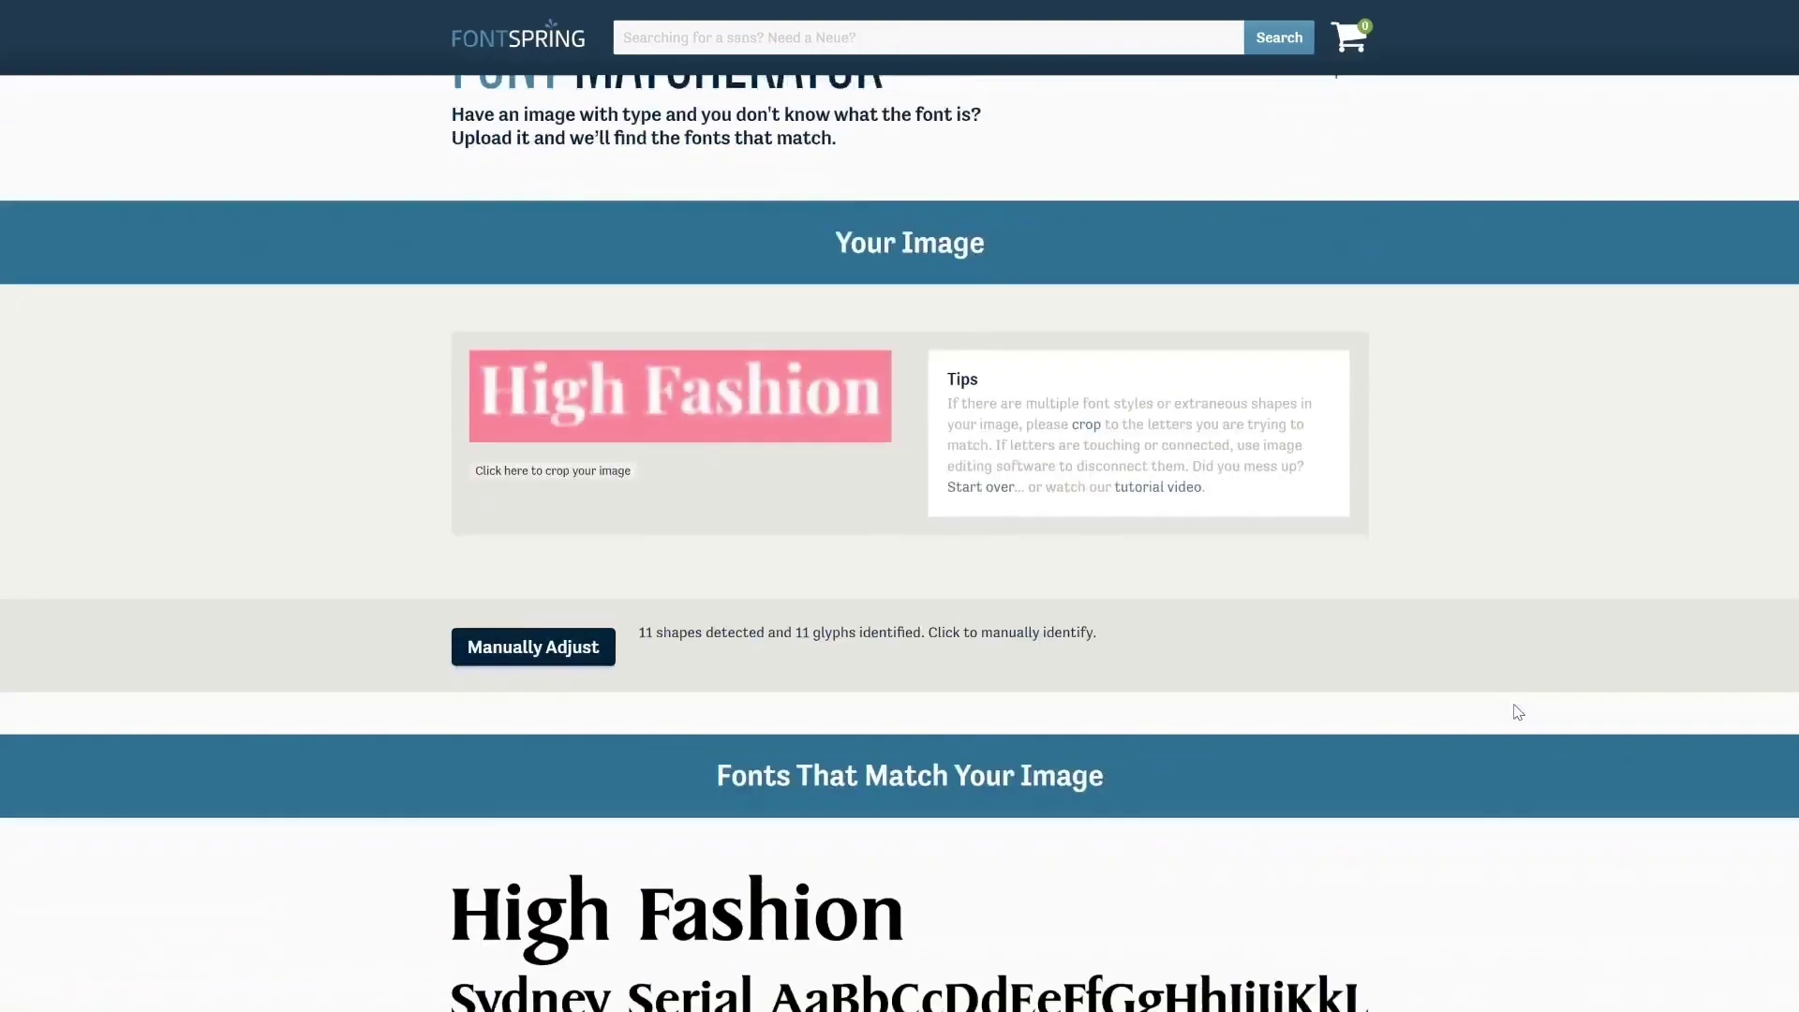
scroll(1518, 712, down, 1)
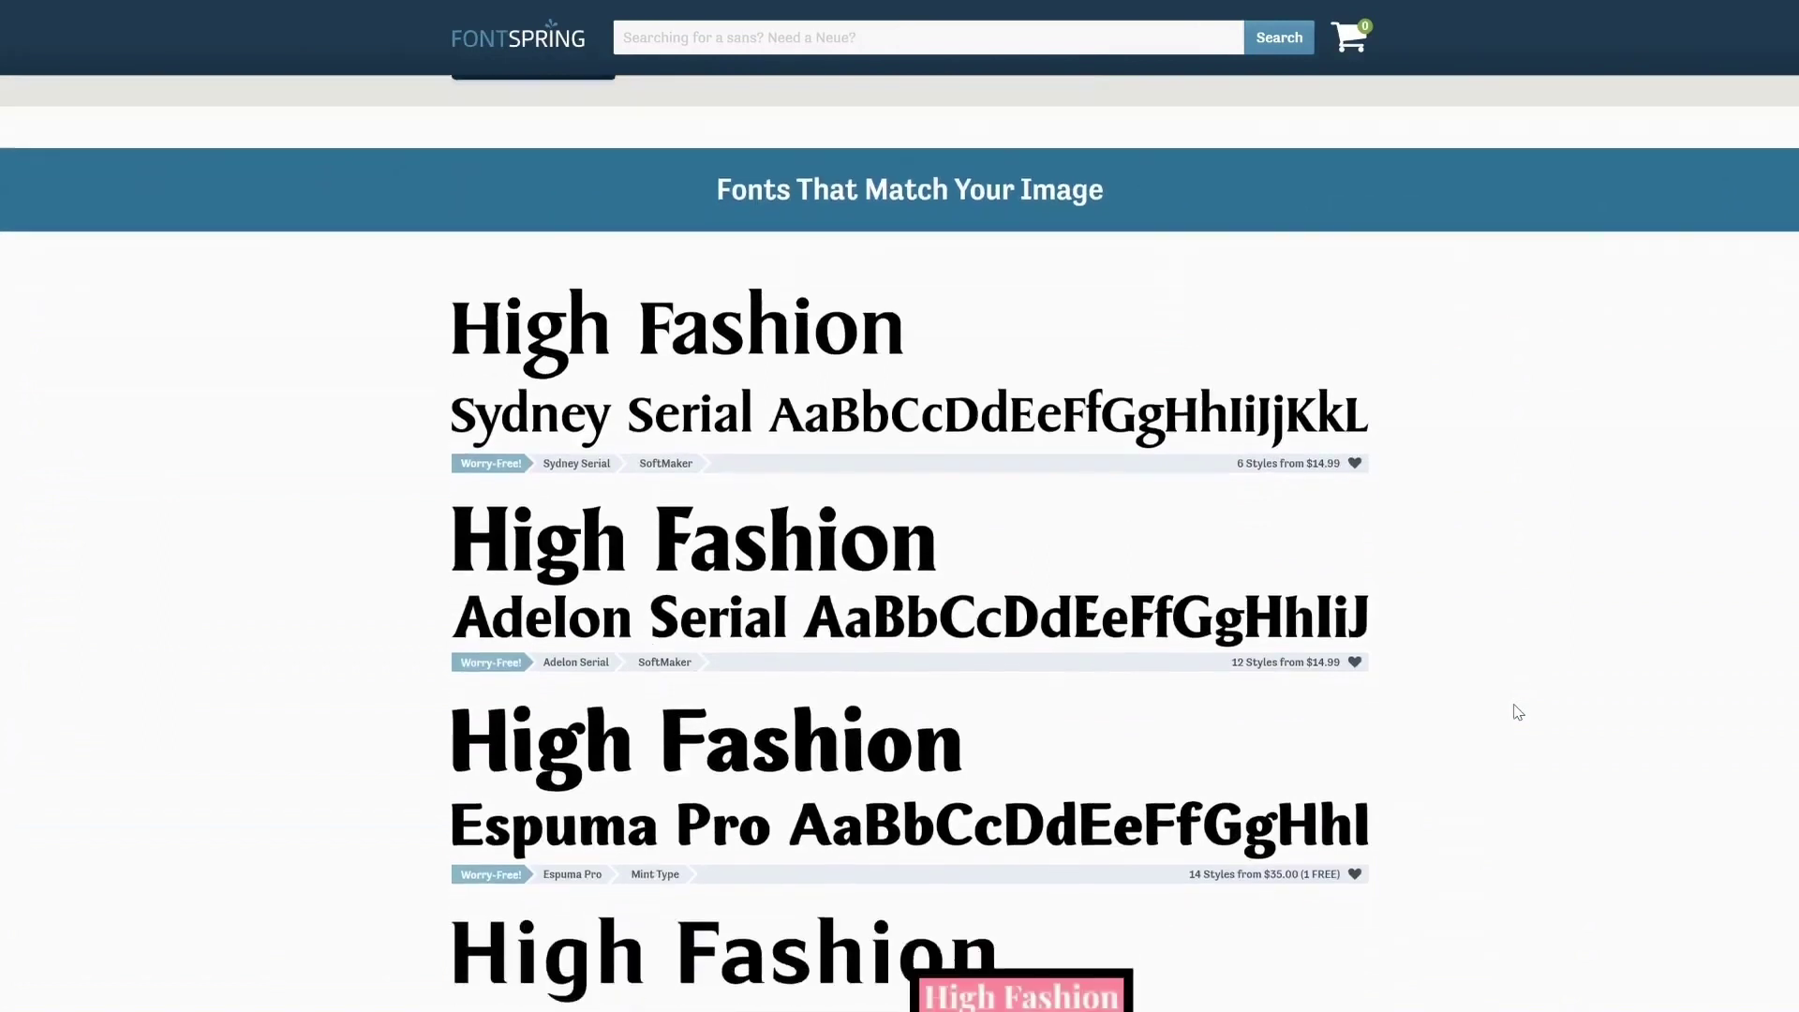
scroll(1502, 703, down, 3)
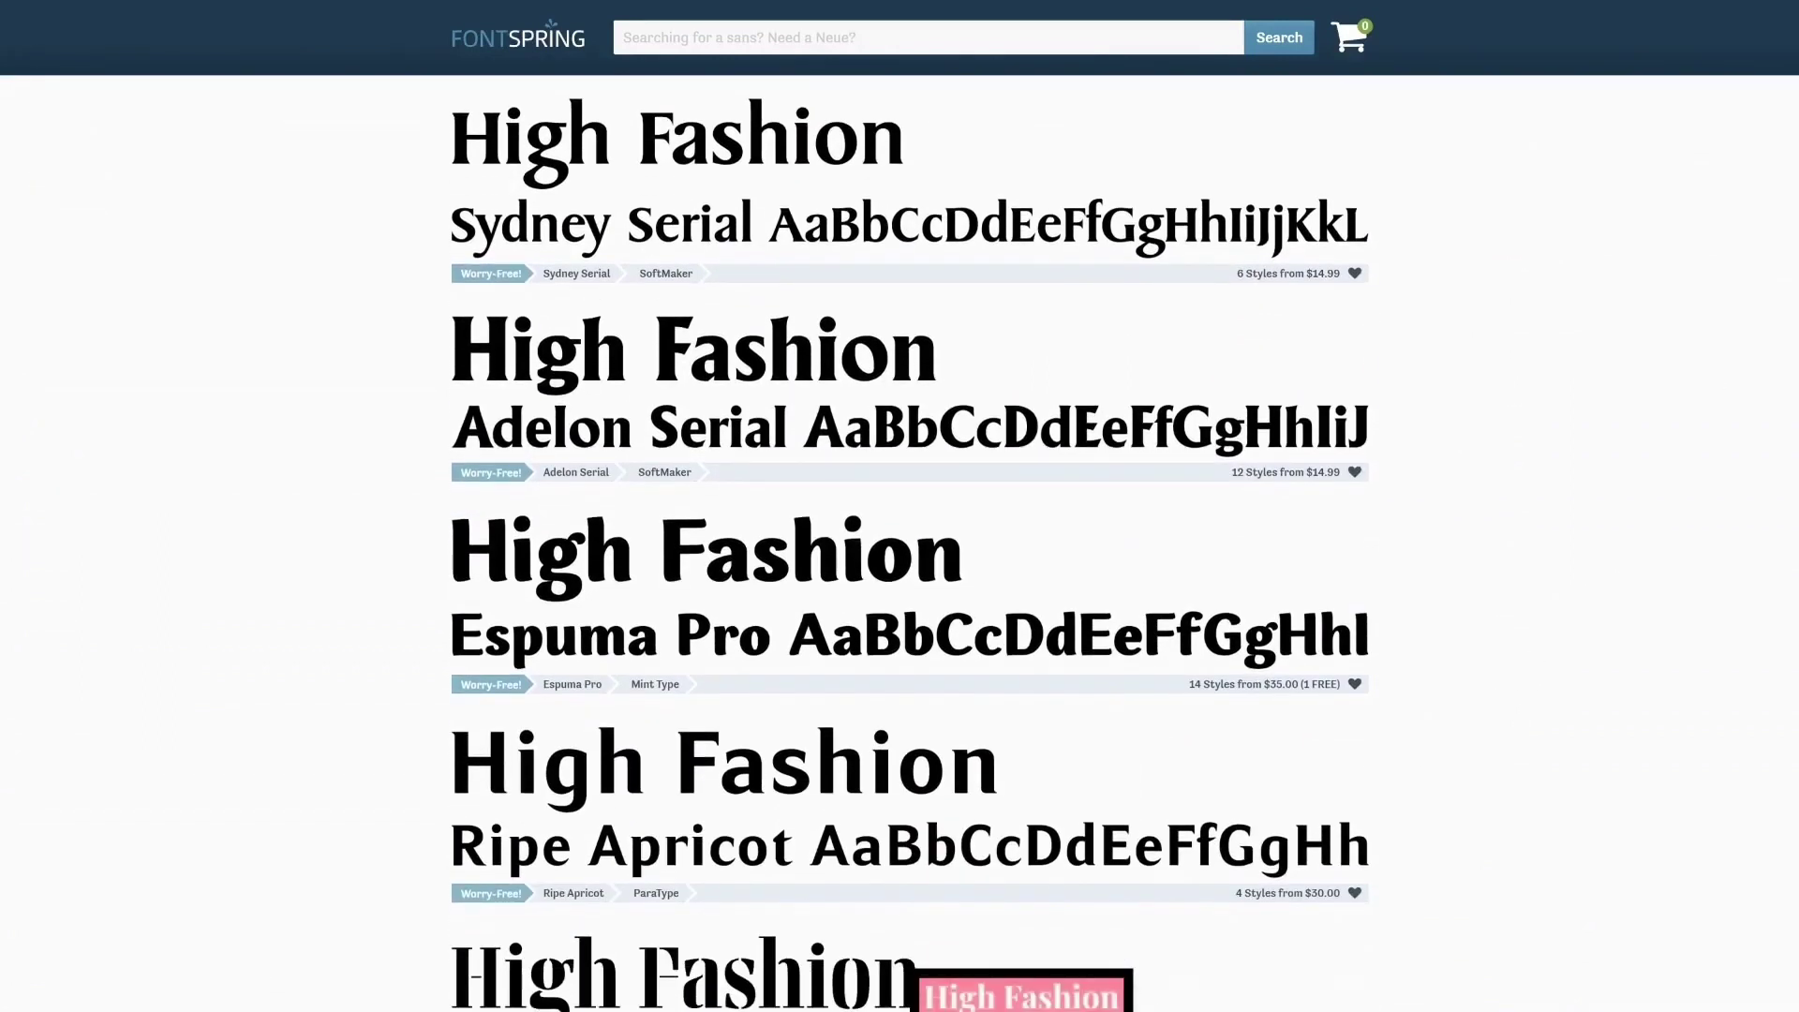
scroll(909, 542, down, 4)
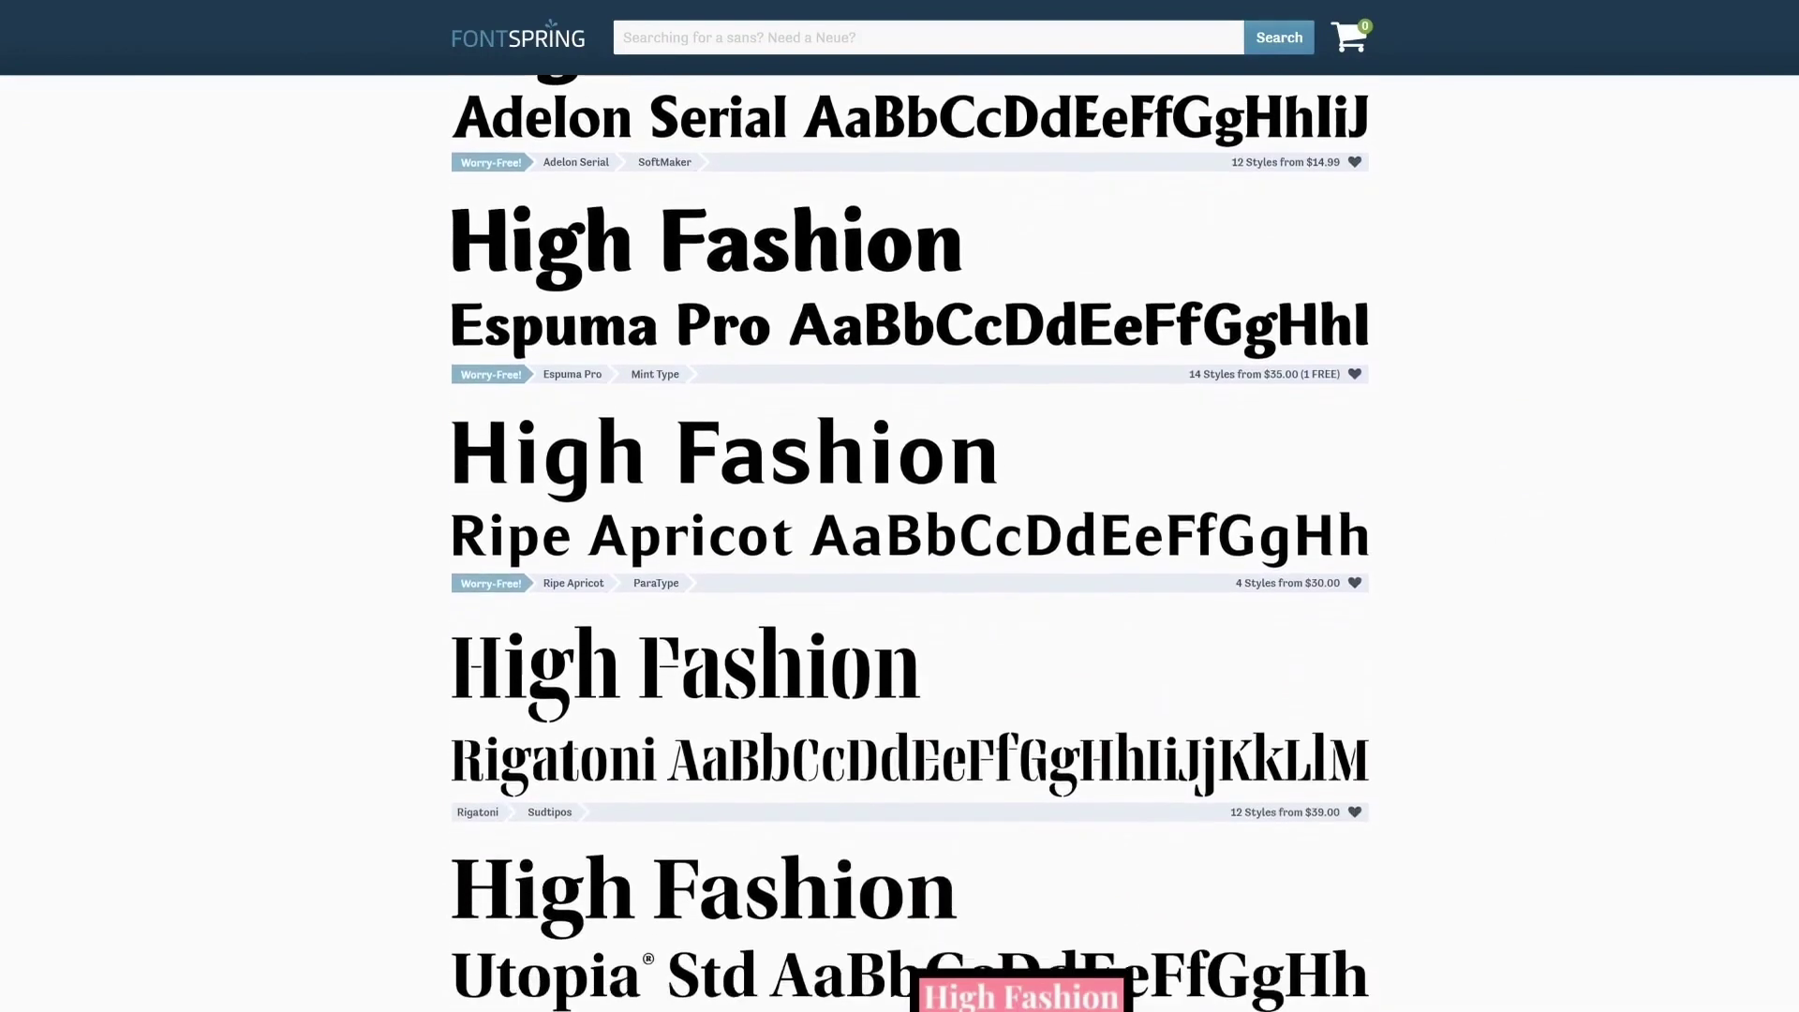
scroll(909, 542, down, 5)
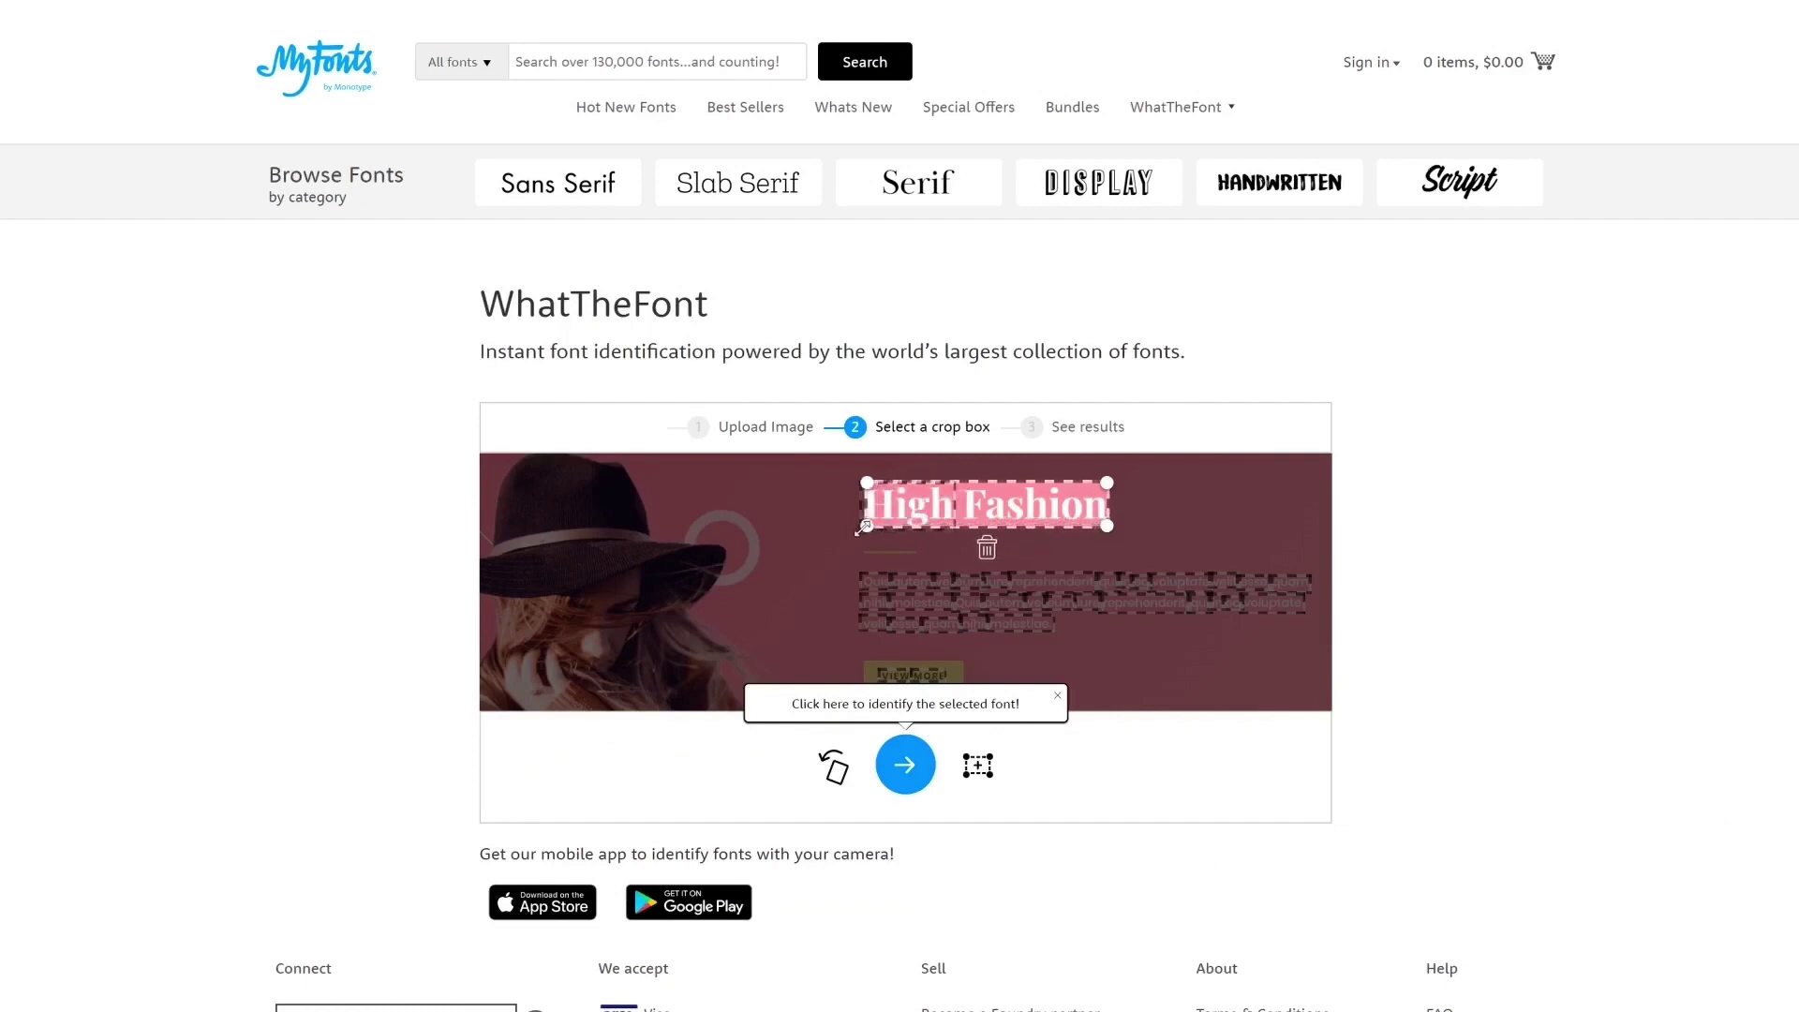
Step: Identify the cropped heading and view matches like Neato Serif and Utopia Std Bold Subhead
click(905, 766)
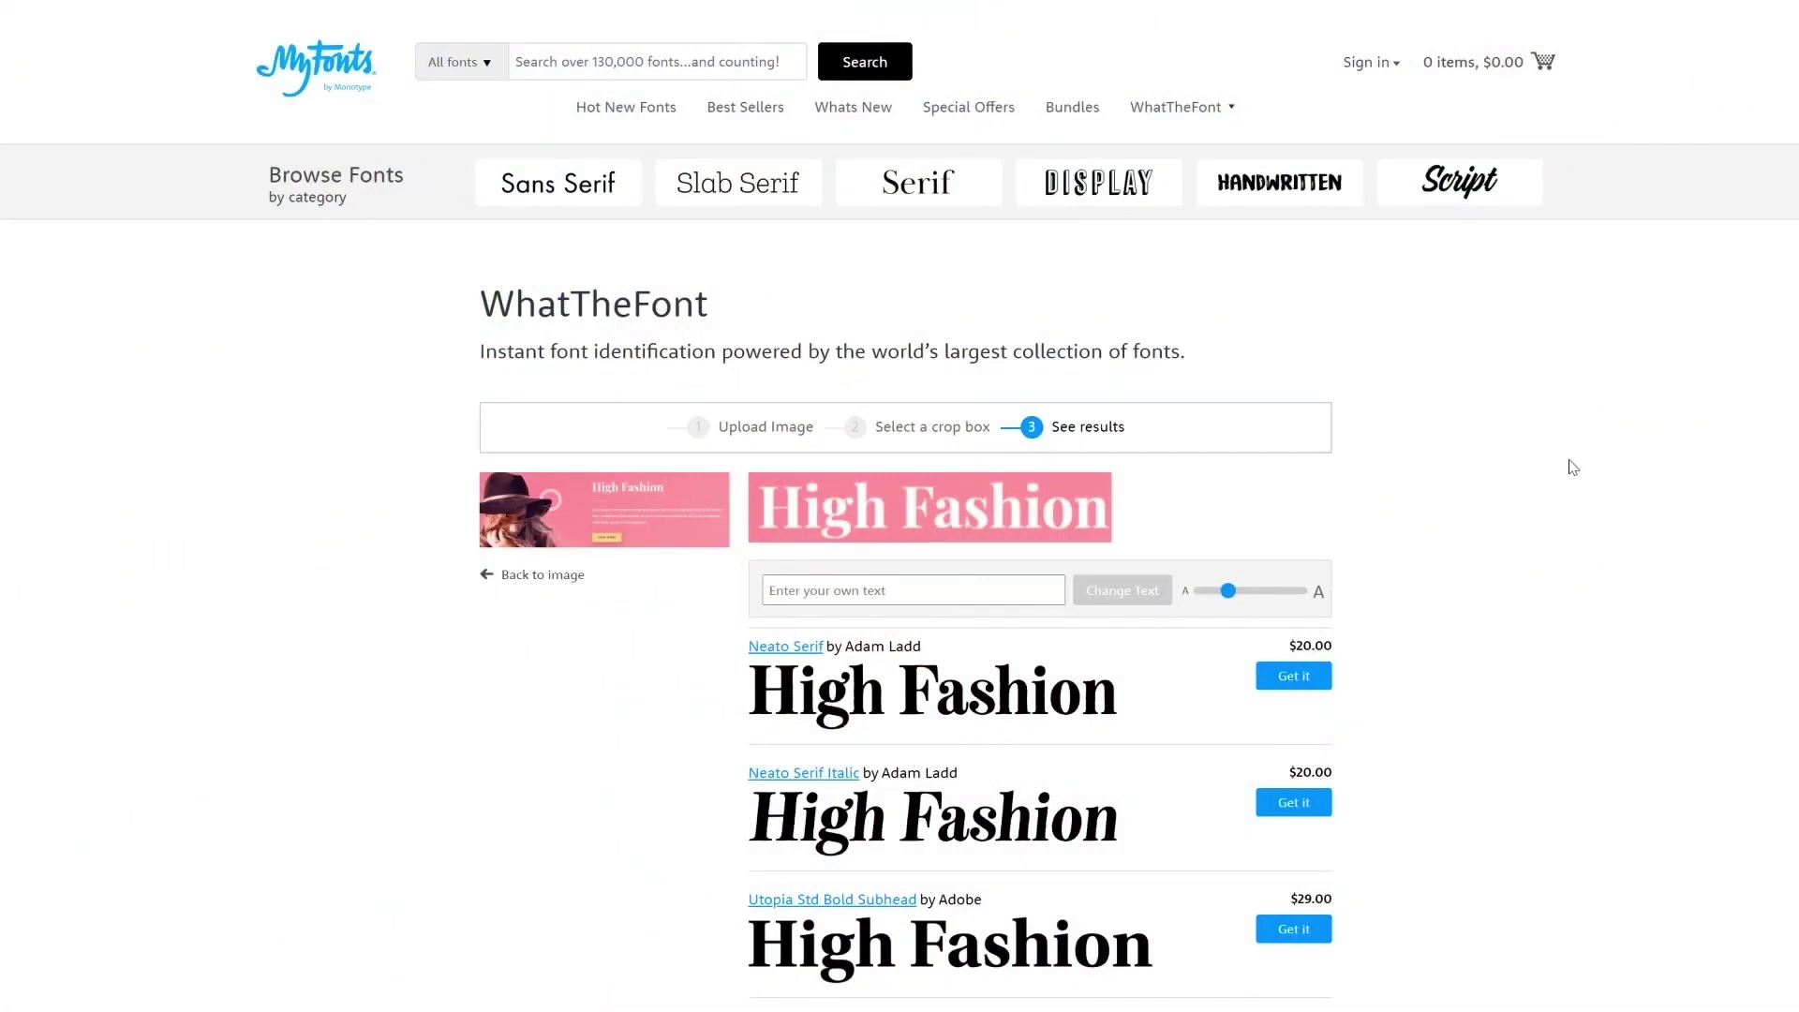
scroll(1572, 466, down, 5)
scroll(1569, 466, down, 2)
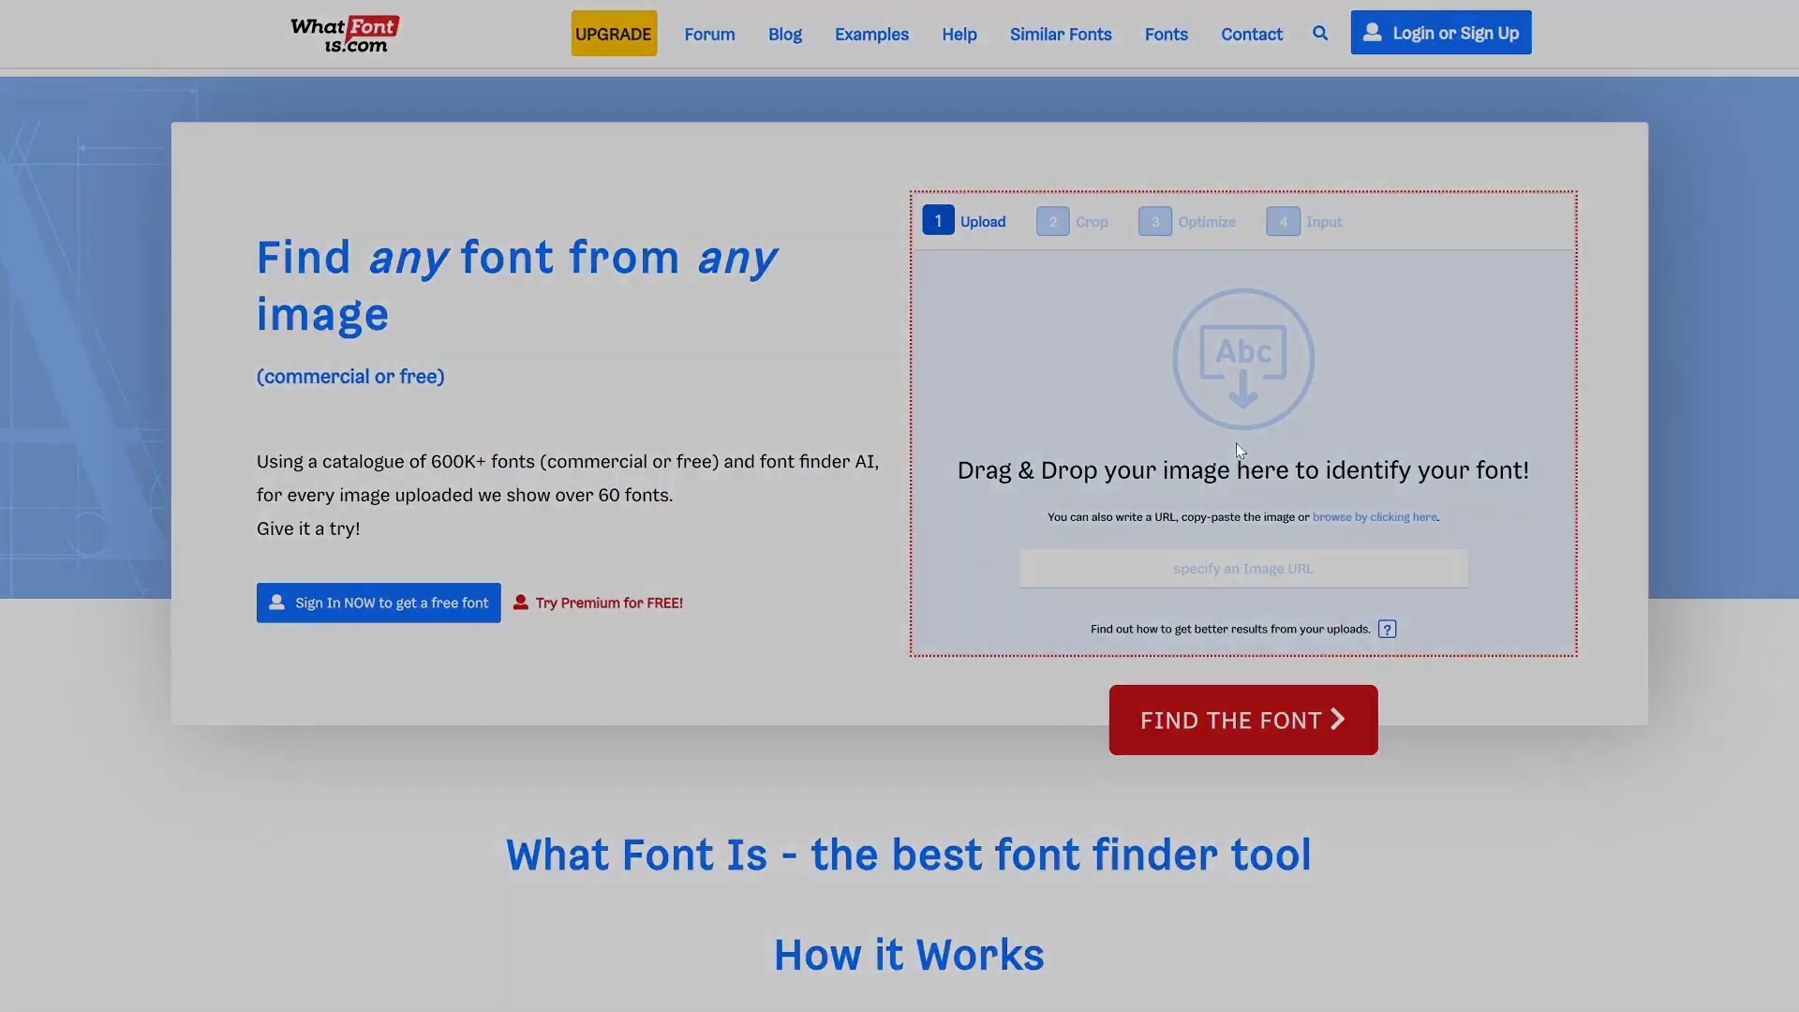
Step: Upload the headline image, crop it to the whole 'High Fashion' heading, and advance to character entry
drag(1235, 442, 1237, 445)
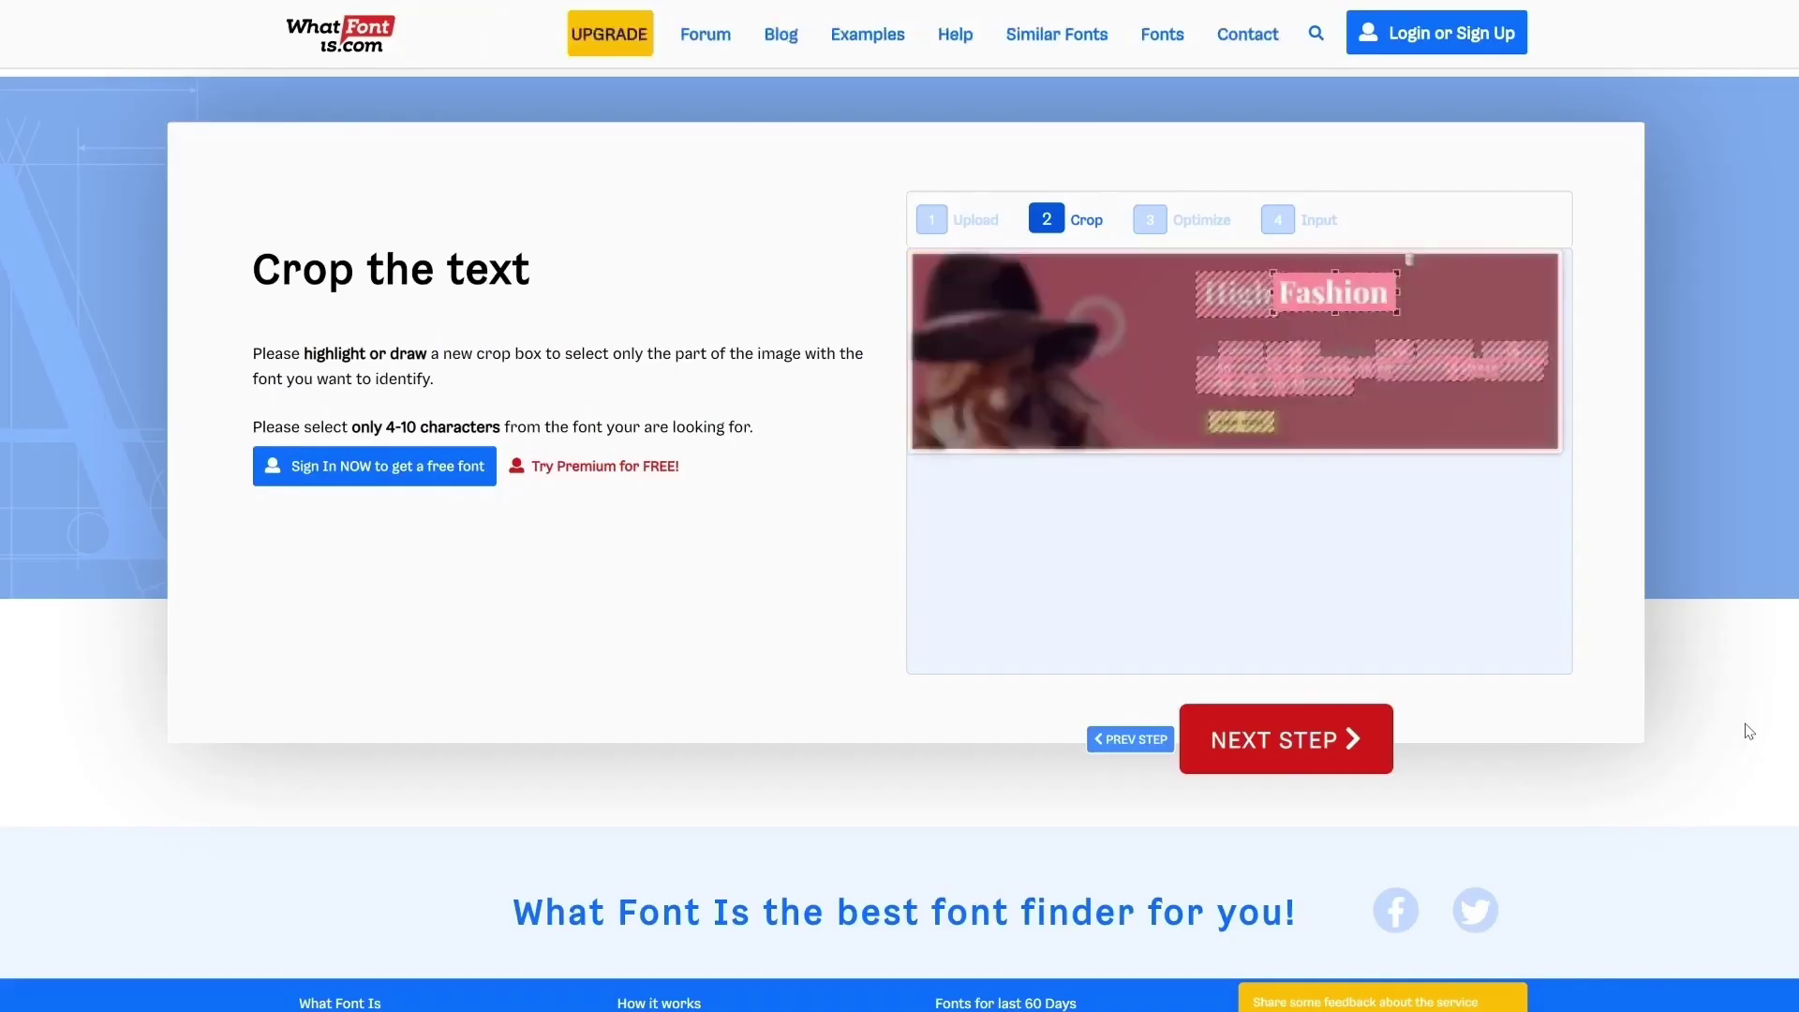
click(1230, 292)
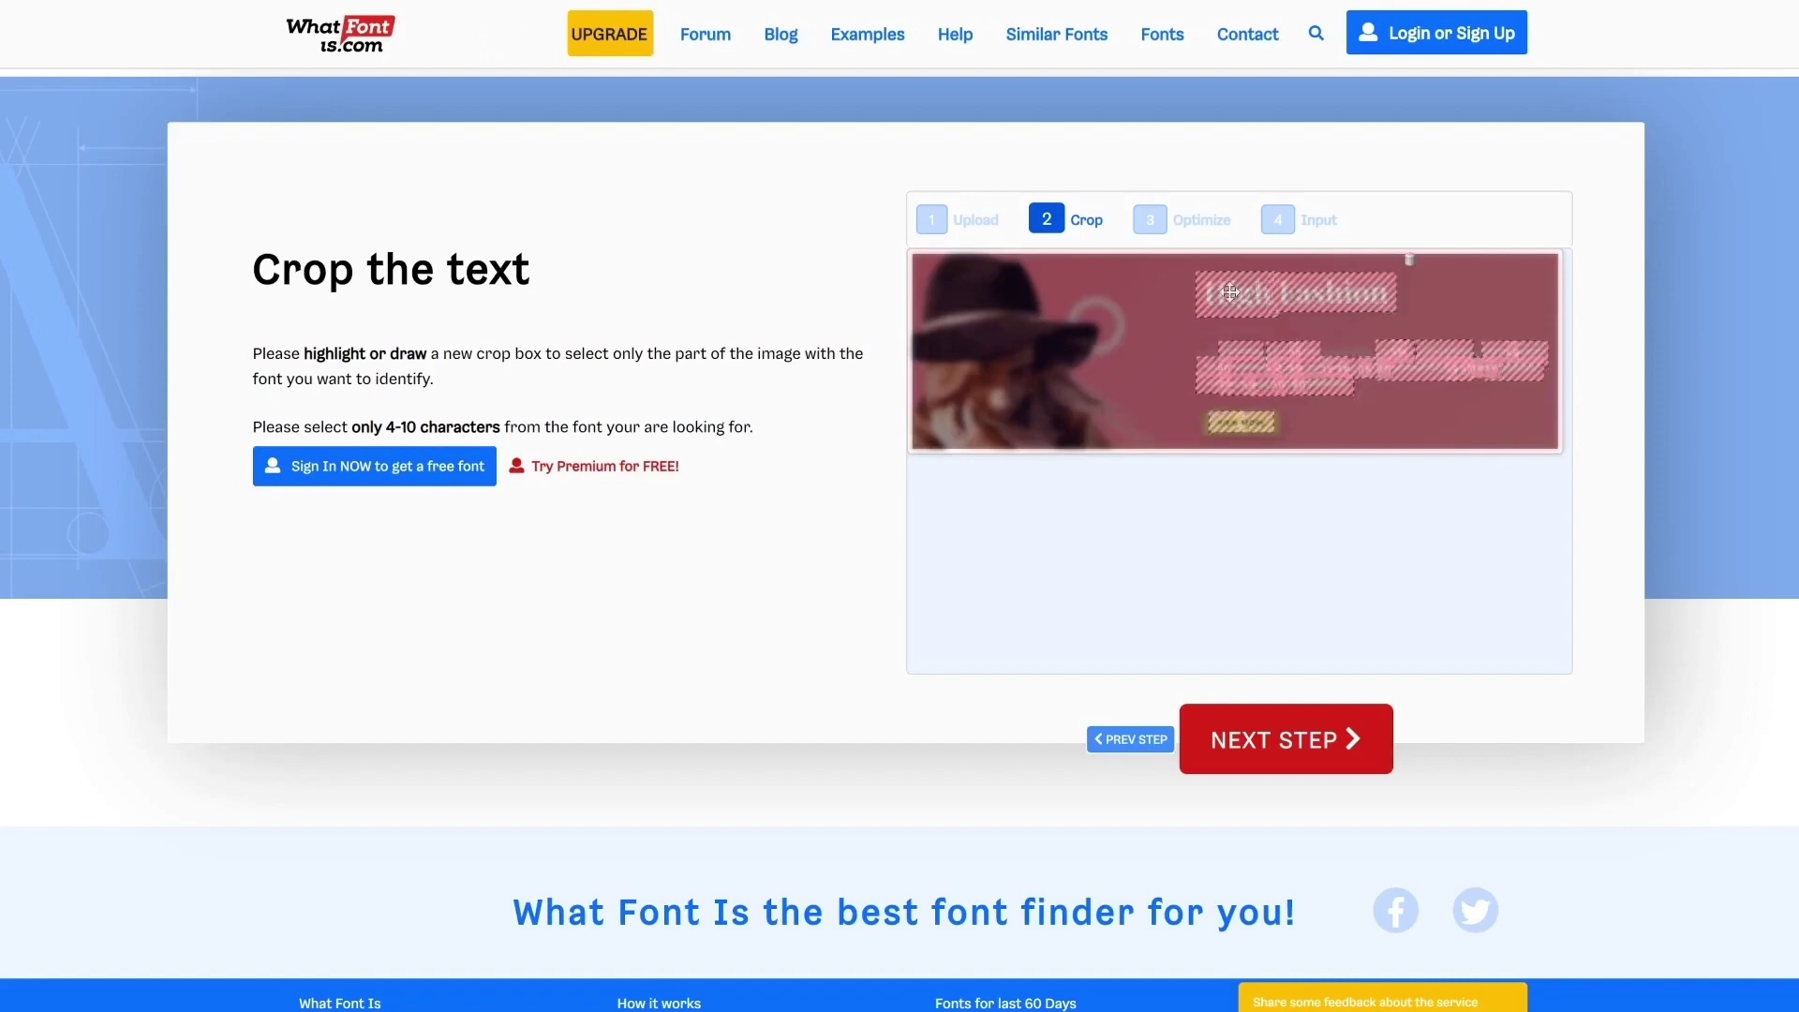
click(1230, 292)
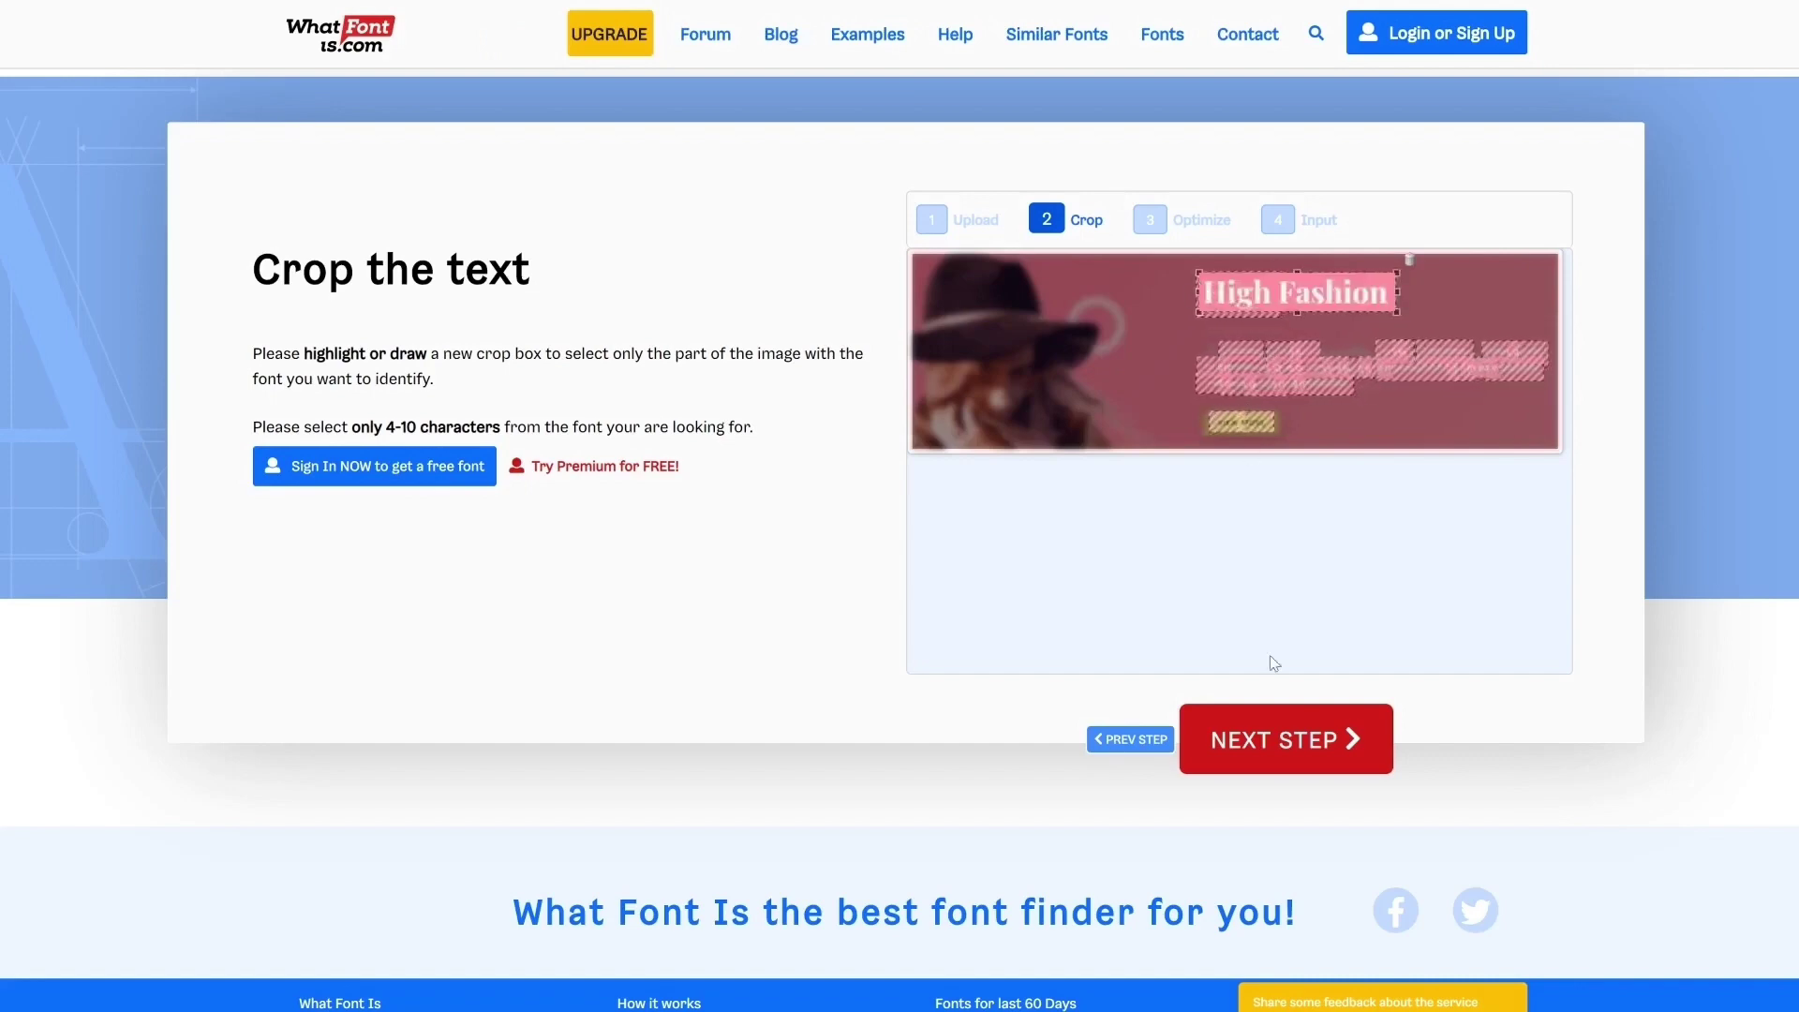
click(1340, 739)
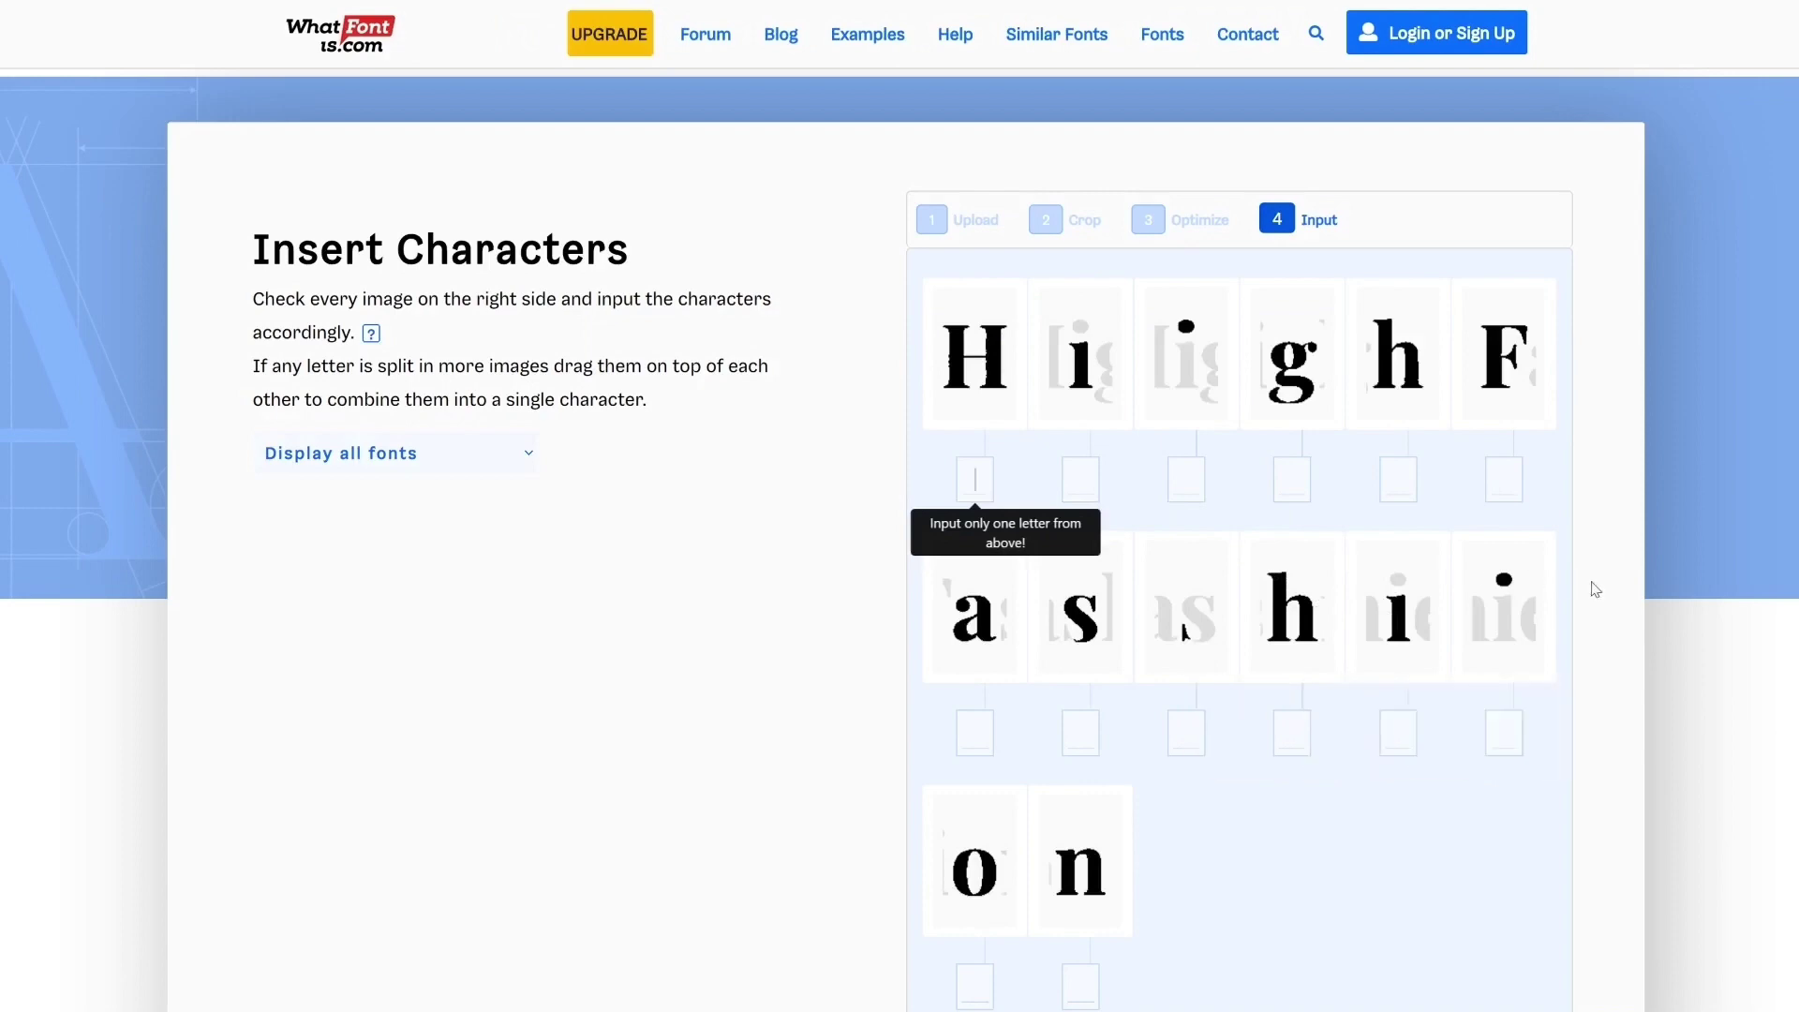
Step: Review the results and filter to FREE PERSONAL fonts such as Frank Ruhl Libre Black
scroll(1255, 465, down, 6)
scroll(1255, 464, down, 5)
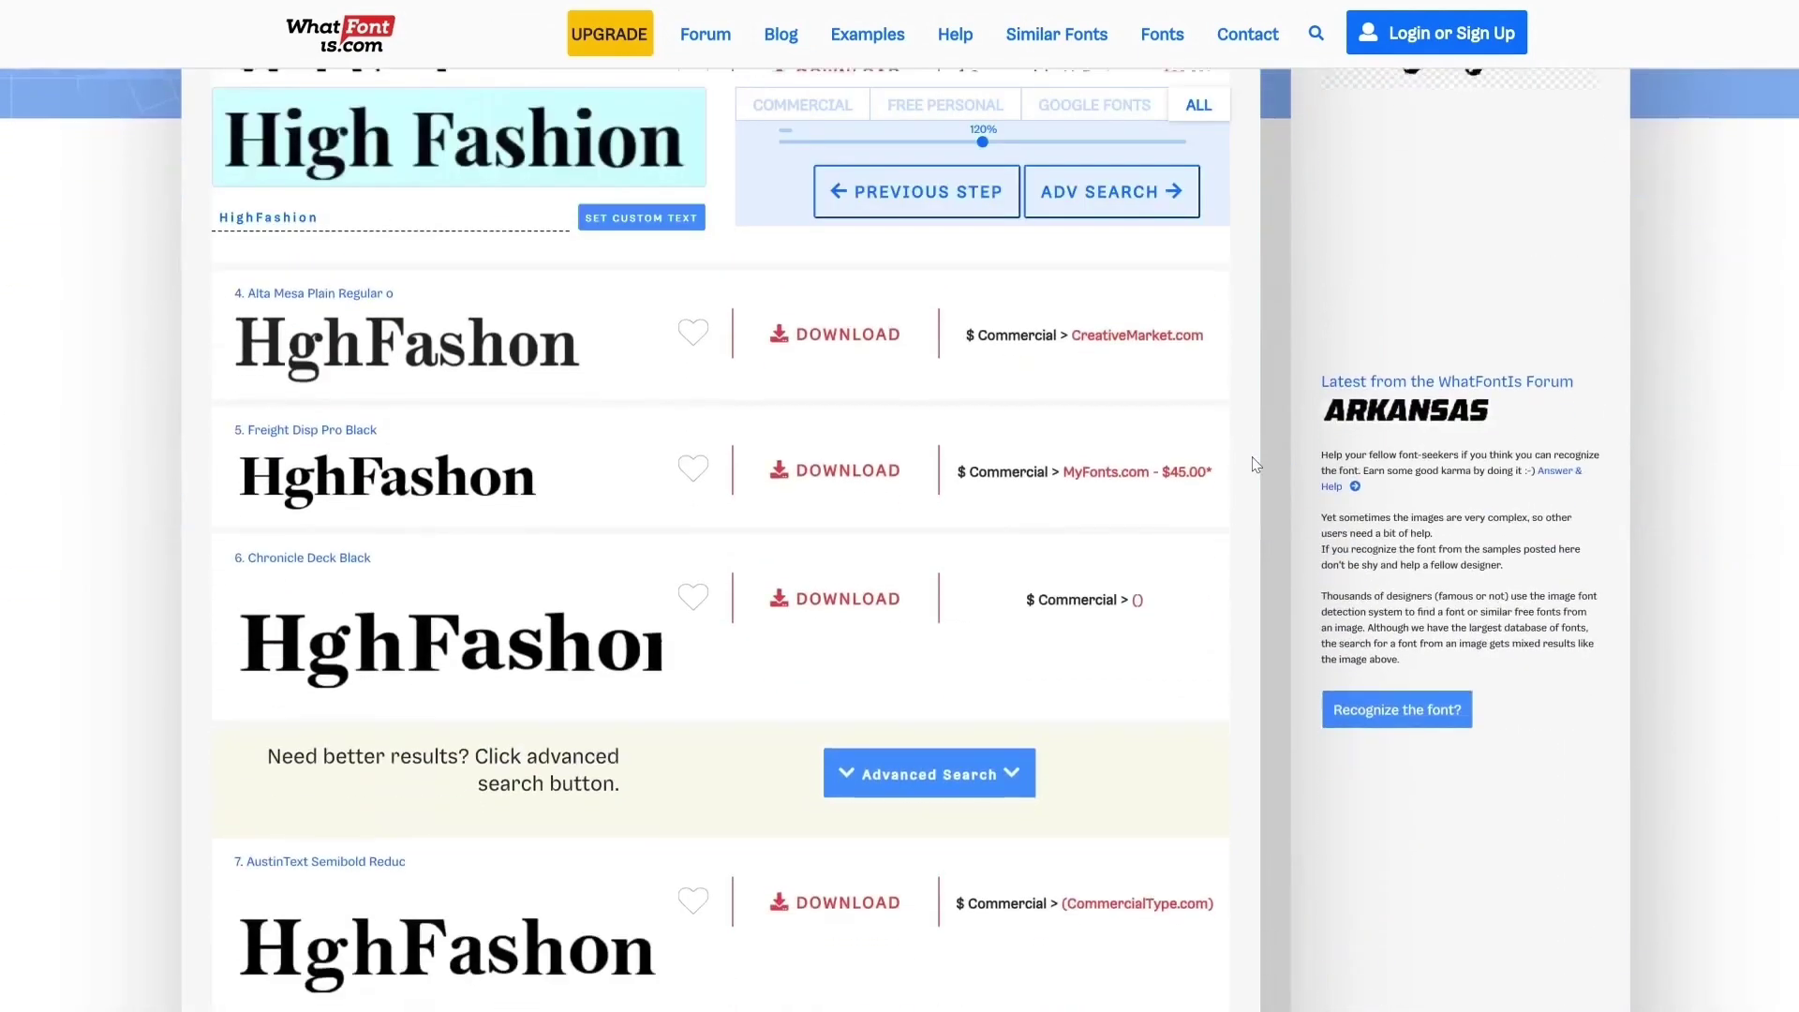
scroll(1256, 465, down, 8)
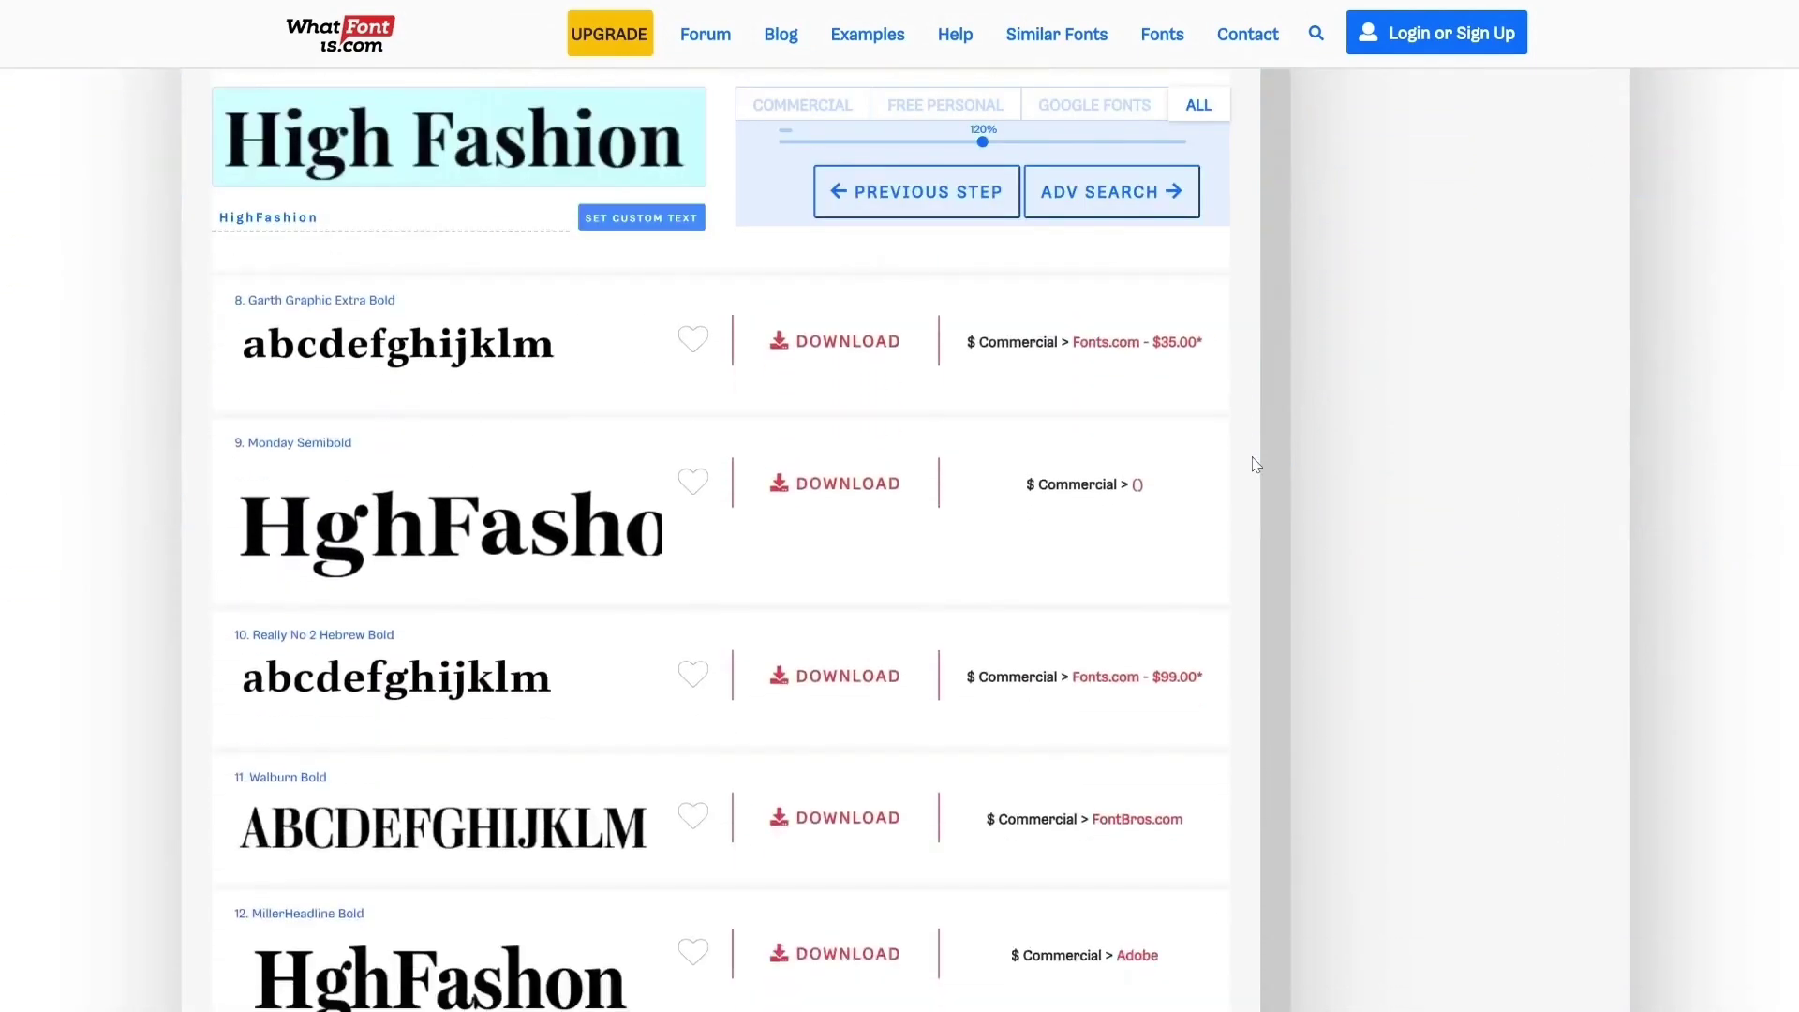
scroll(1255, 465, down, 8)
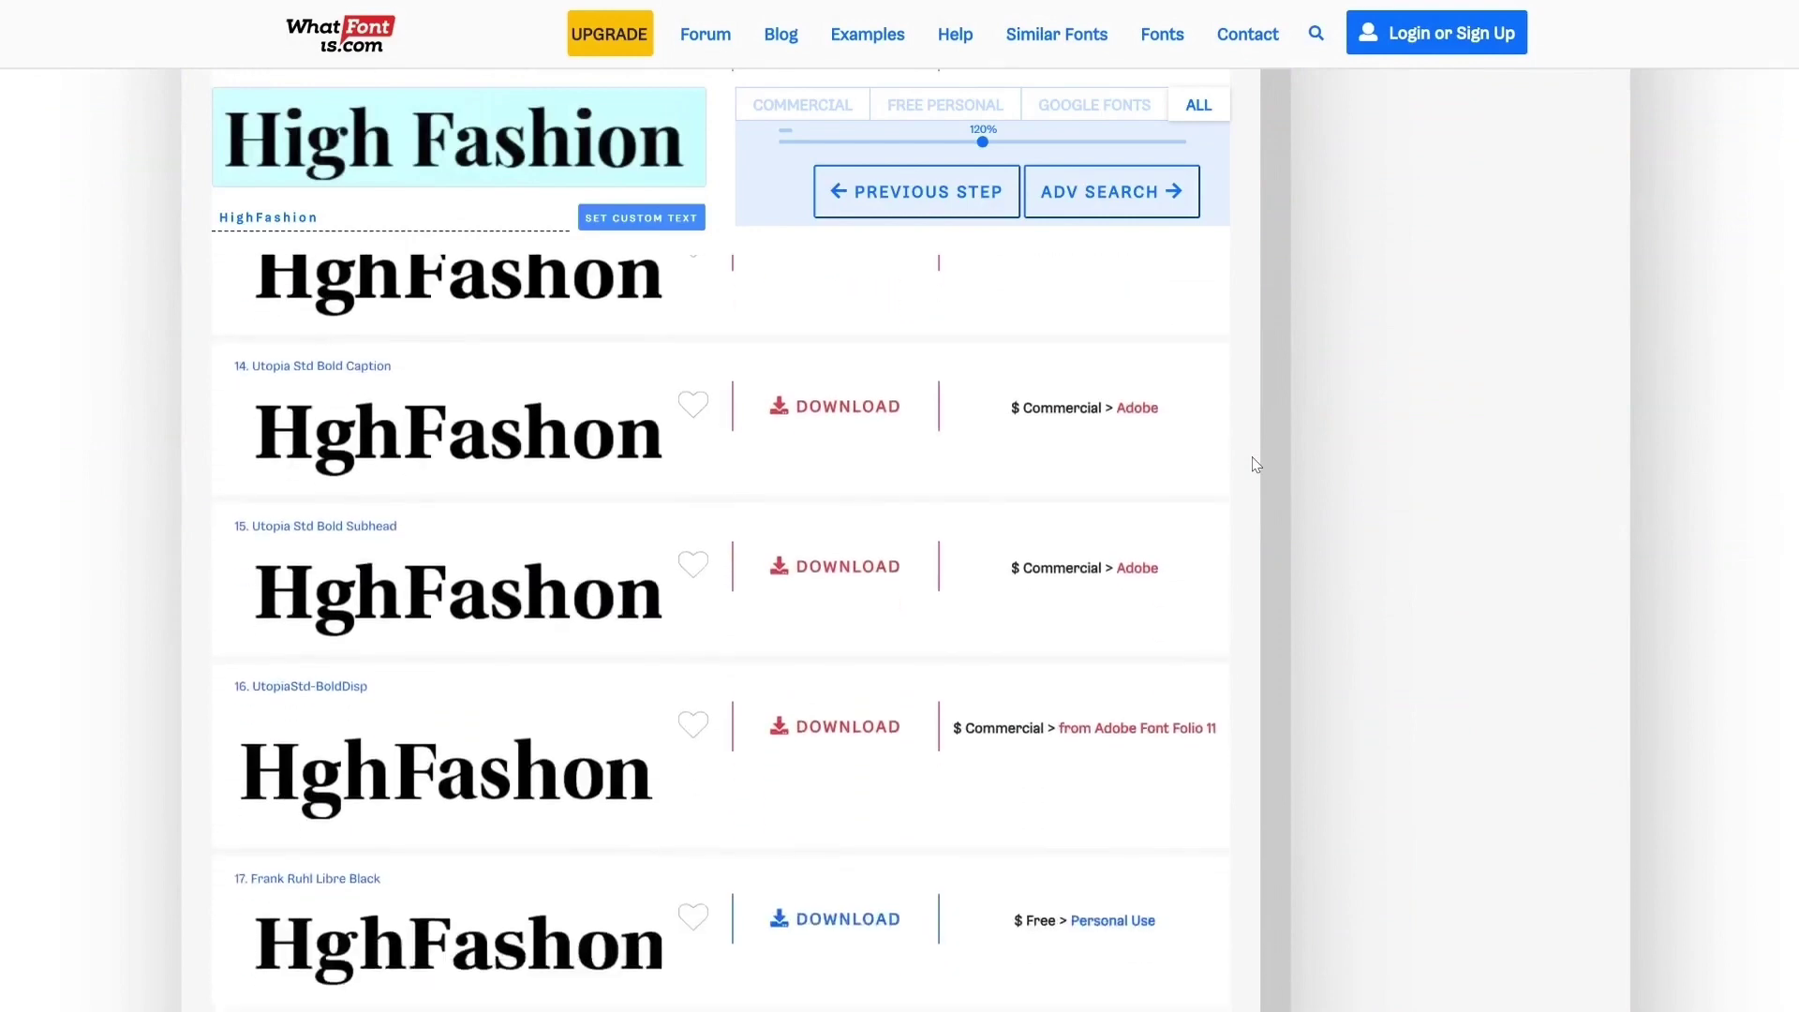
scroll(1255, 464, down, 10)
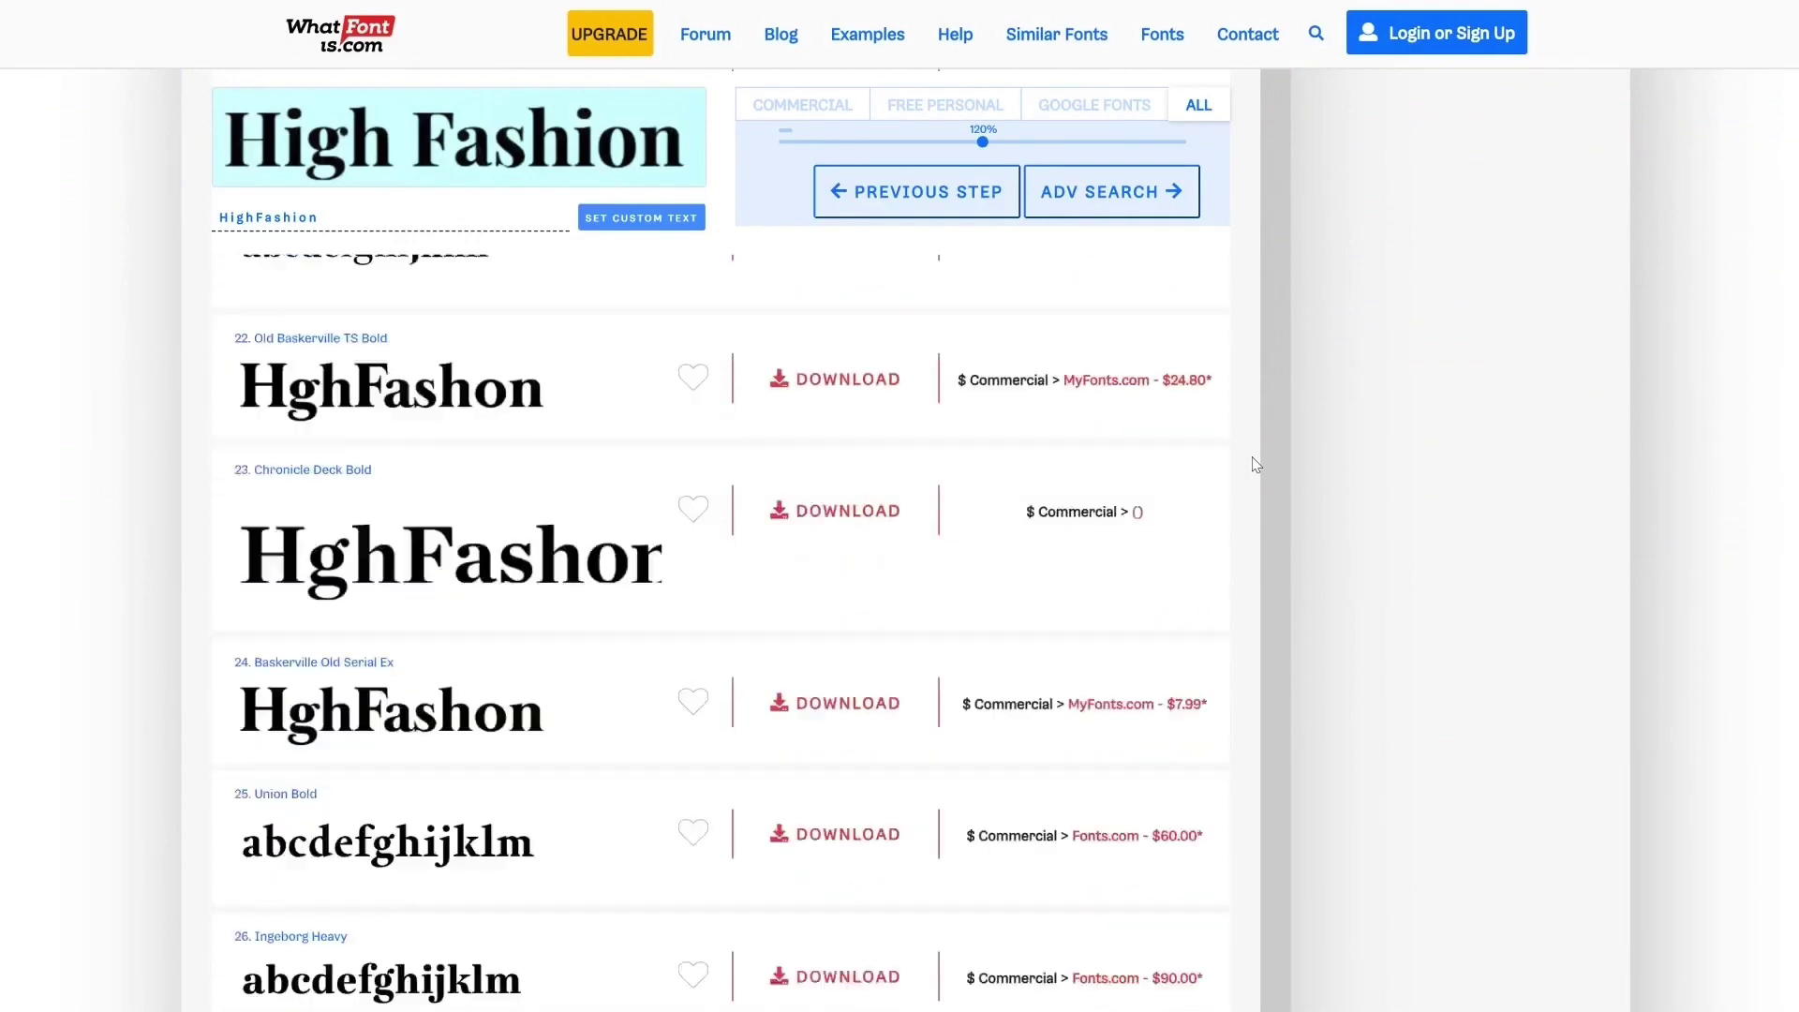
scroll(1288, 572, up, 20)
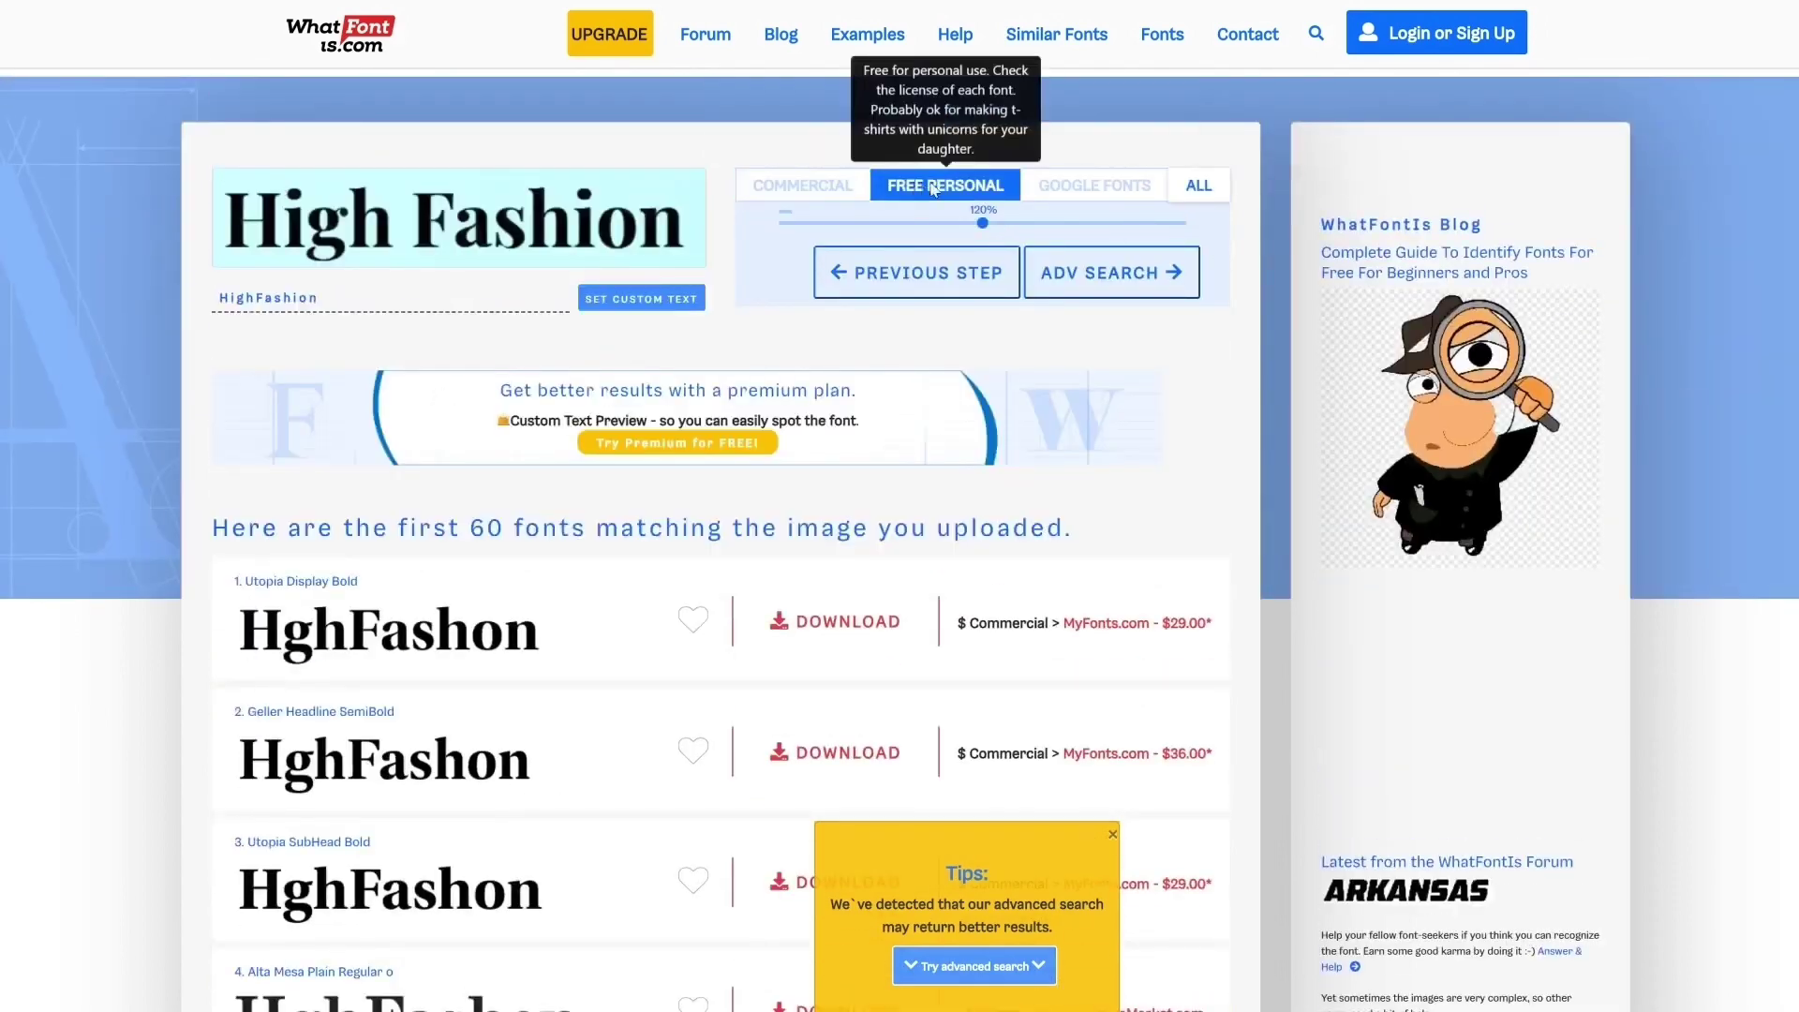
click(981, 187)
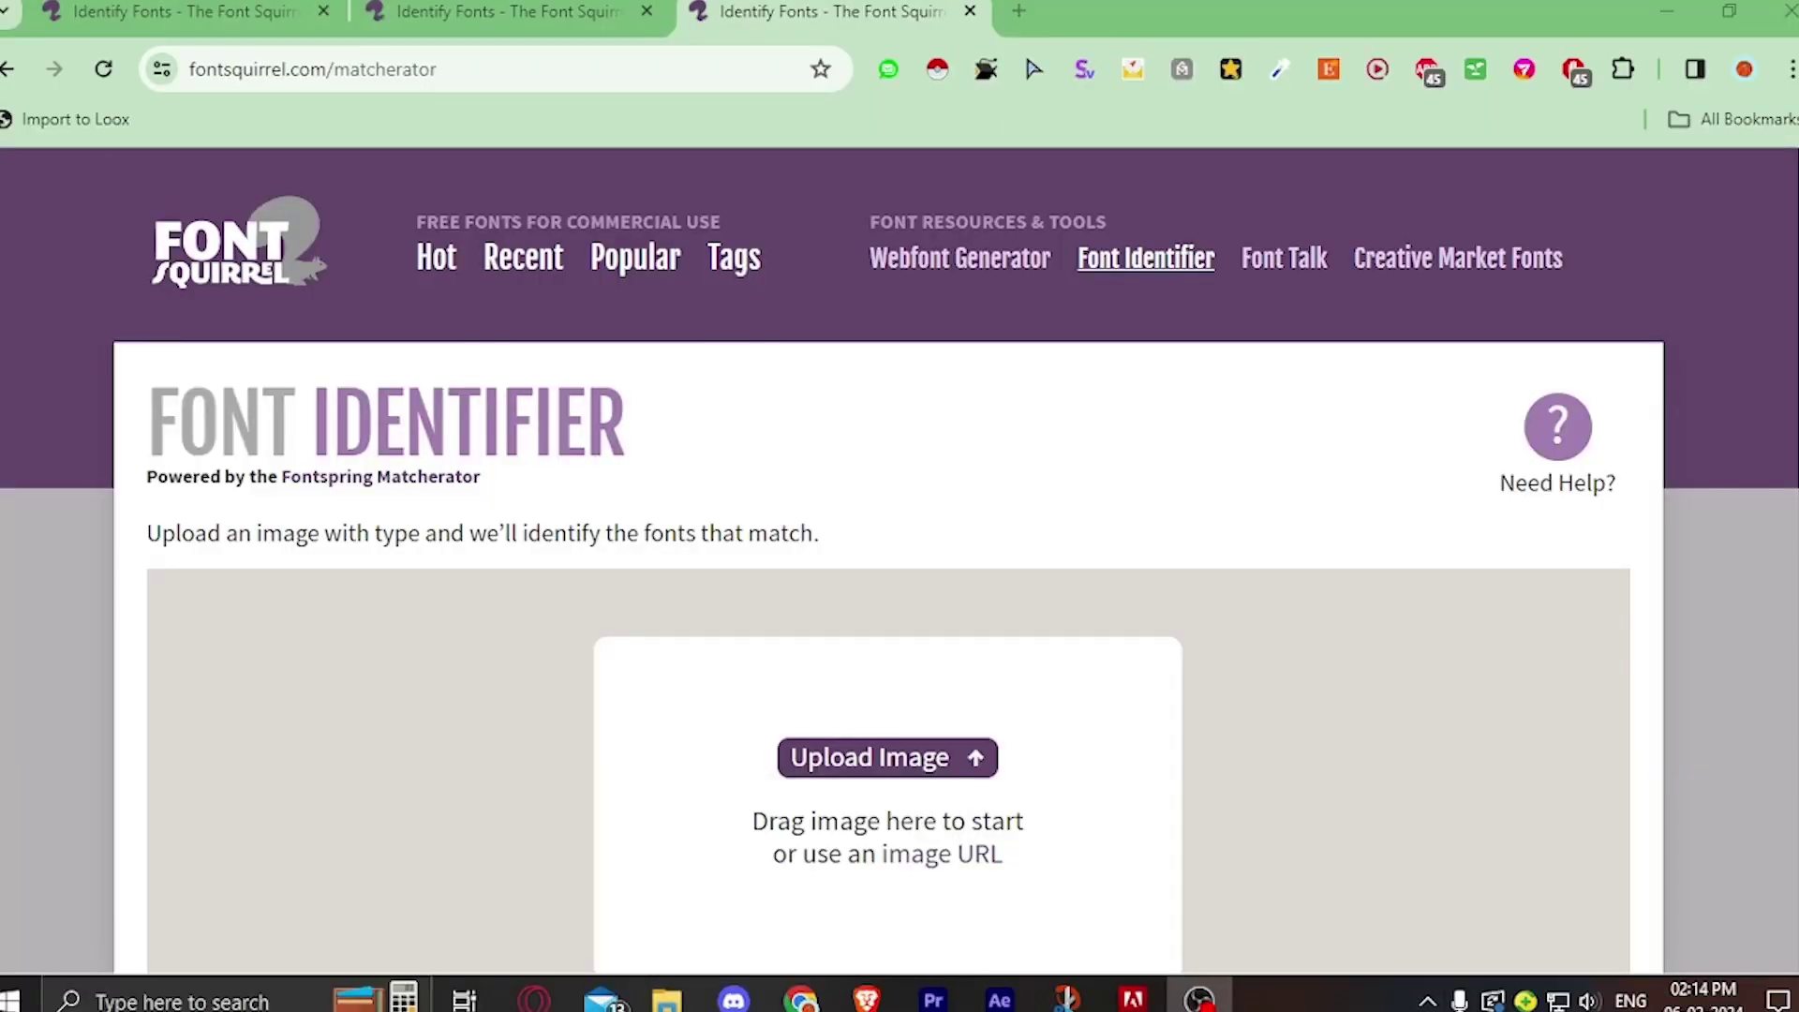
Step: Upload the banner and tighten the selection around the 'High Fashion' heading
click(802, 999)
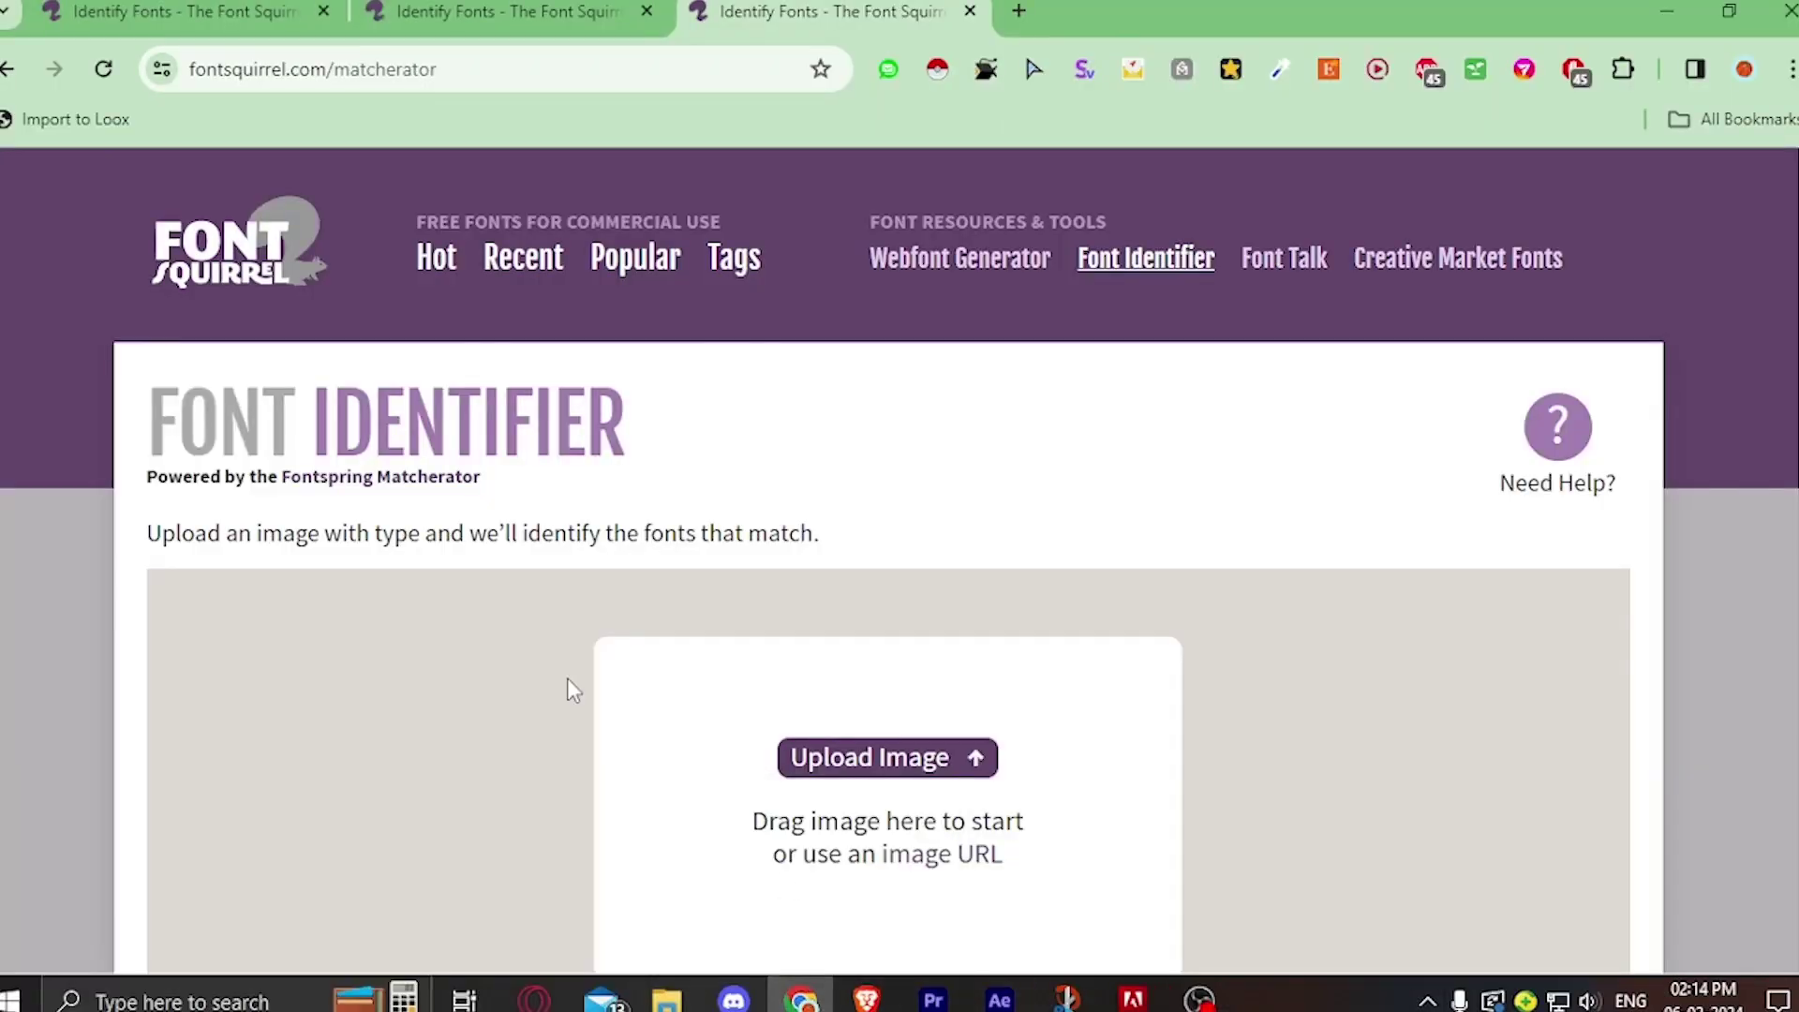
drag(178, 422, 627, 426)
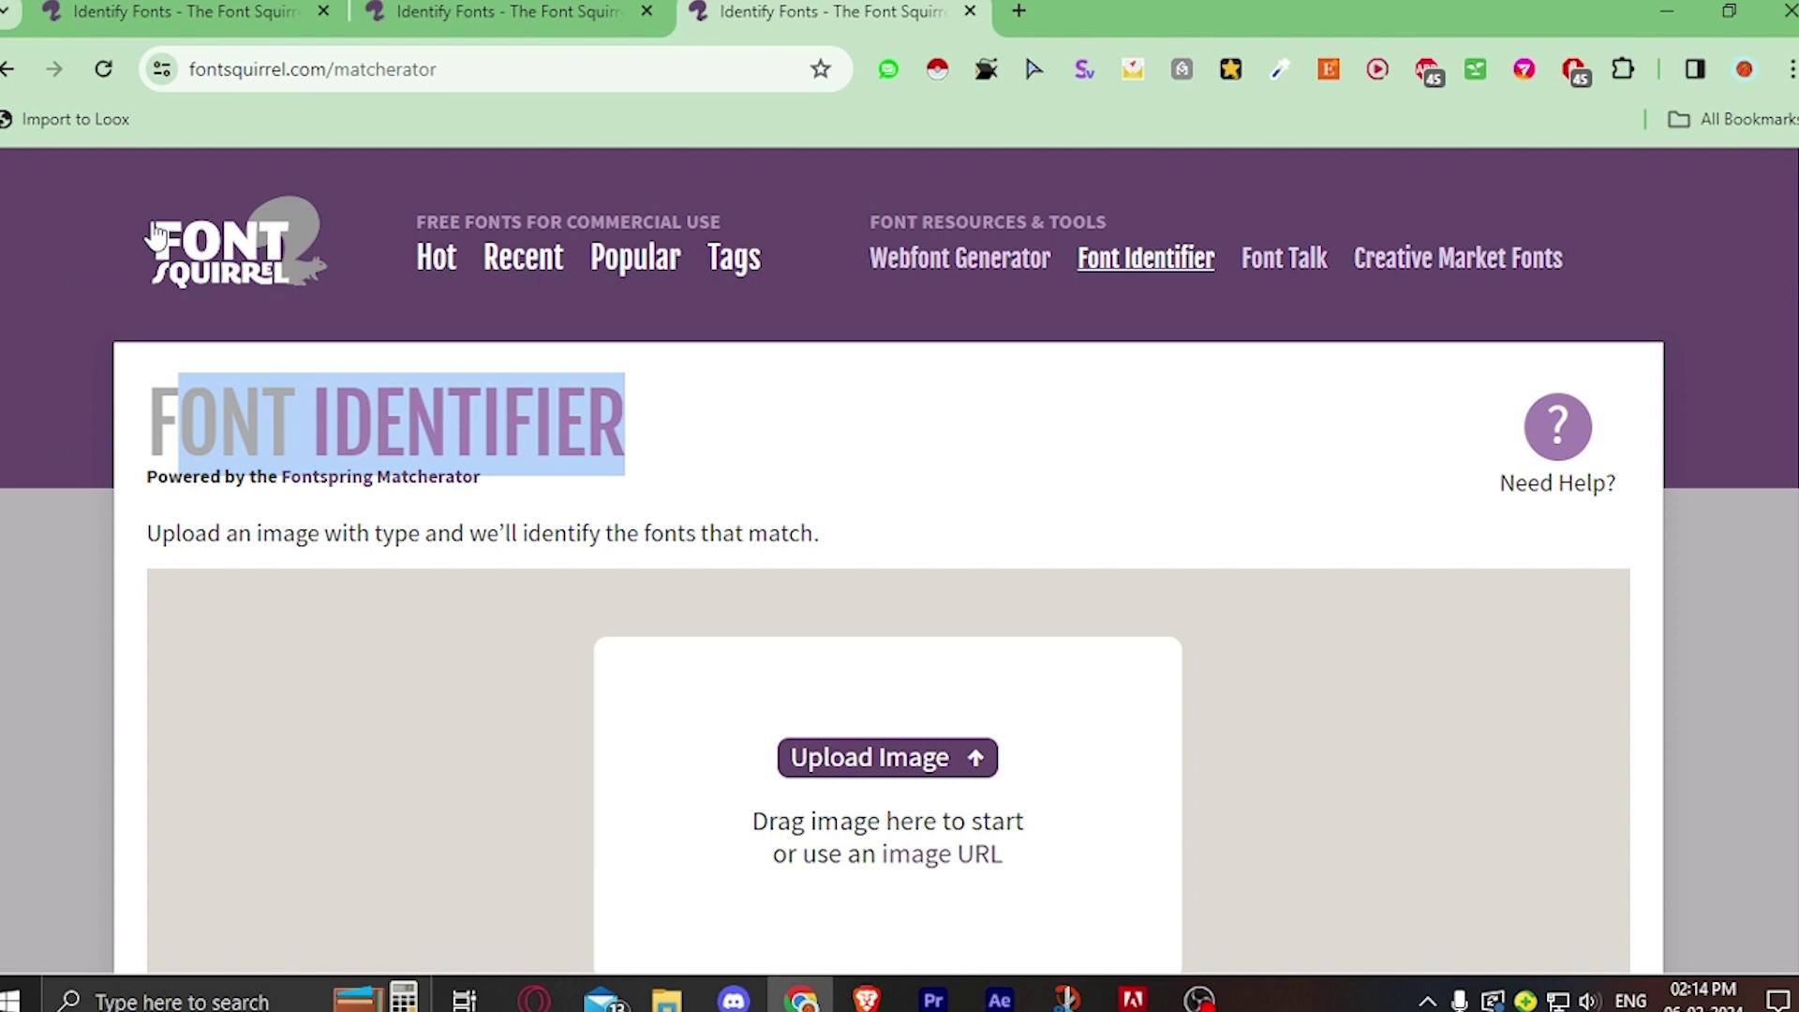
drag(154, 237, 1218, 749)
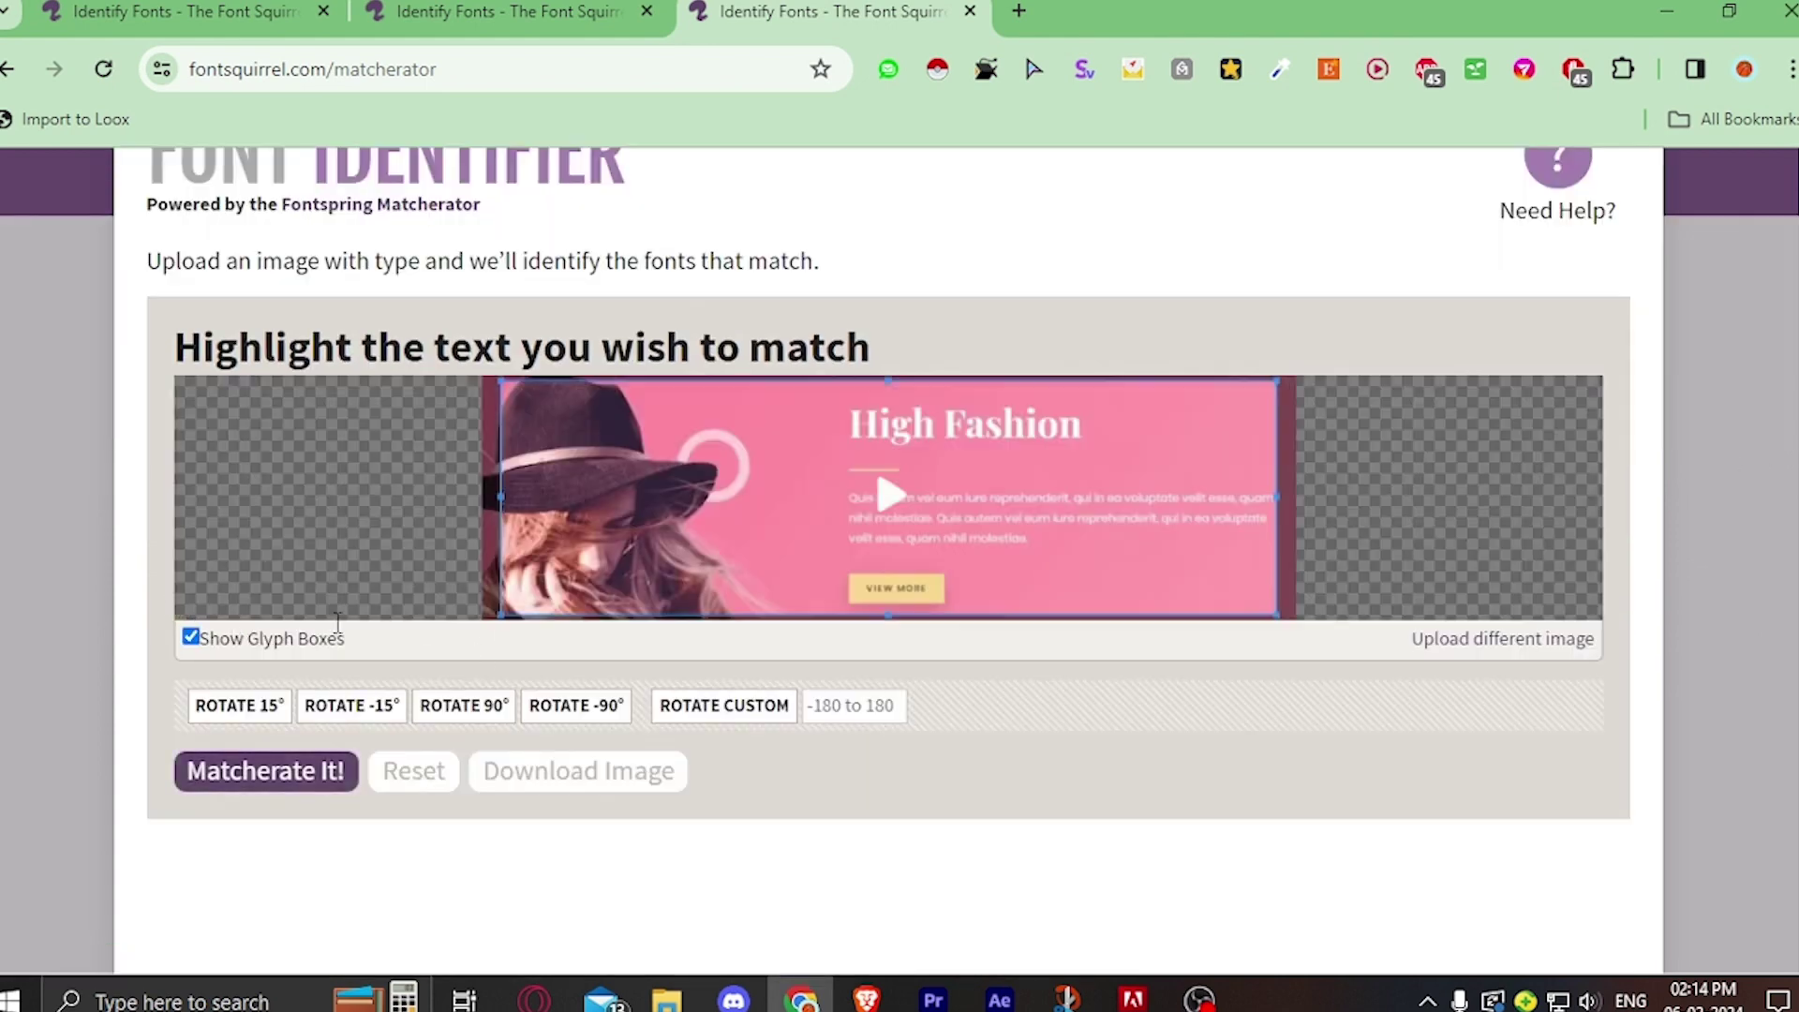
drag(500, 615, 829, 457)
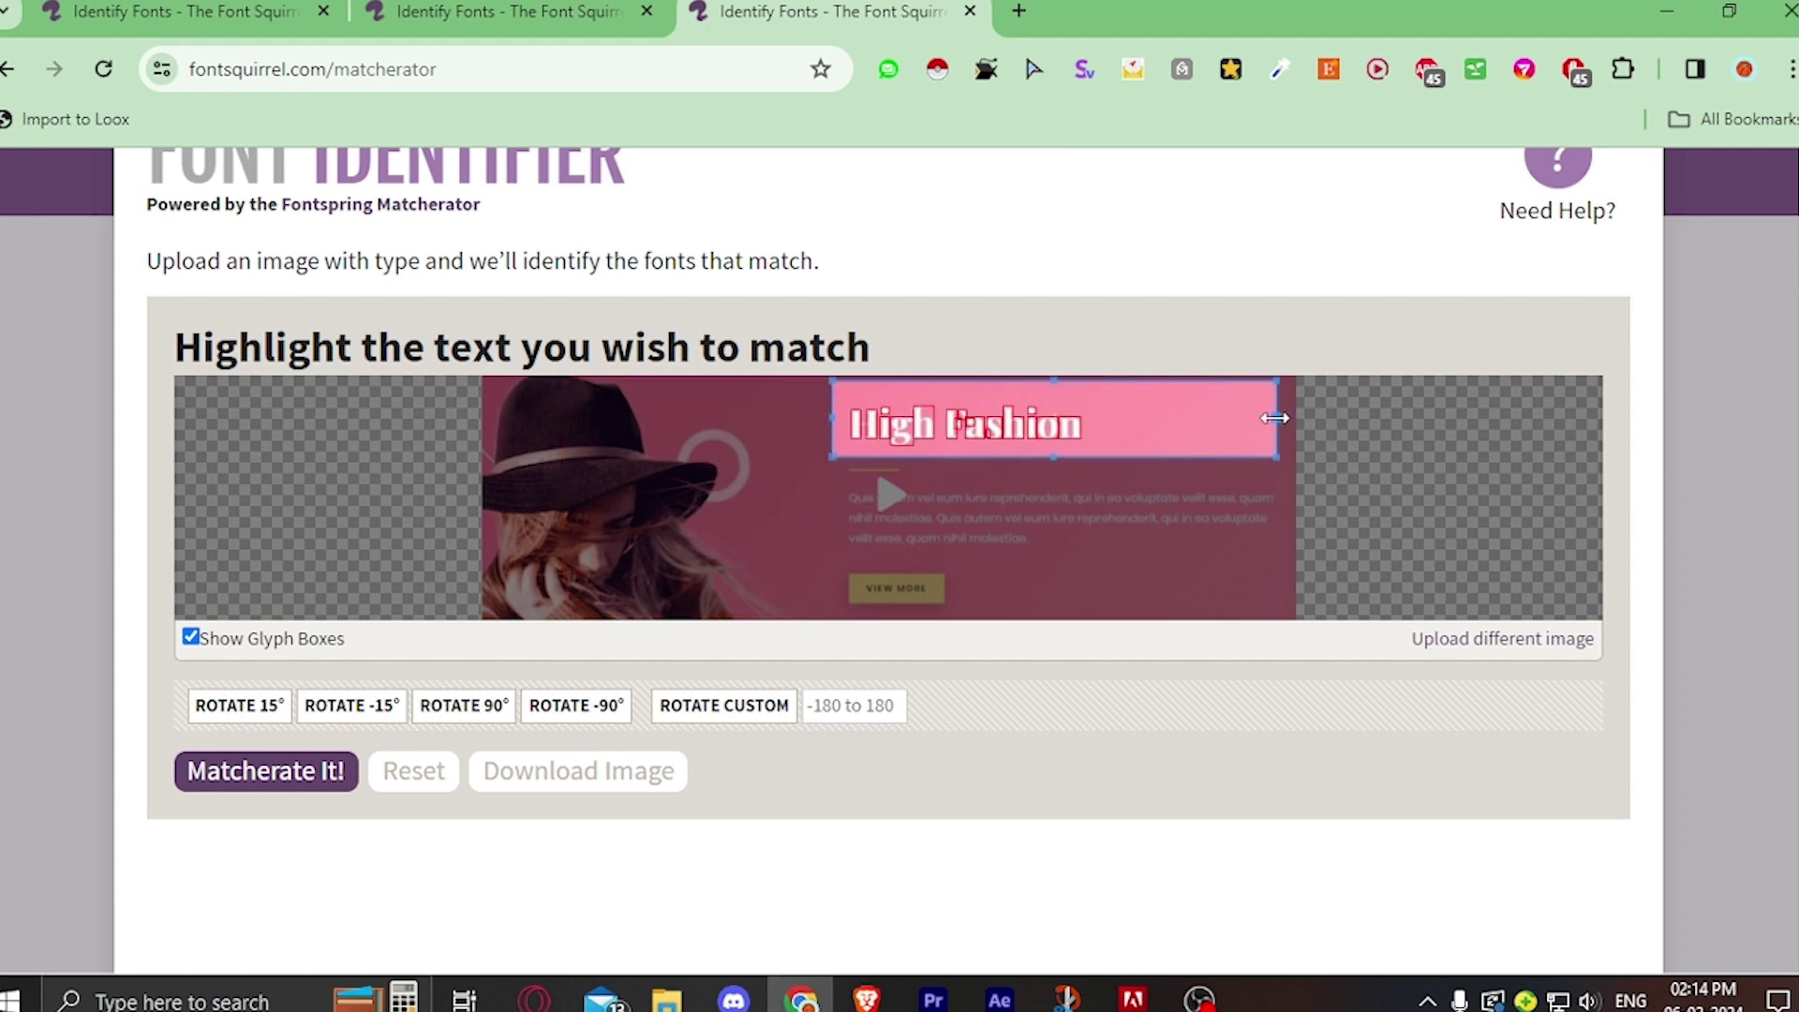
drag(1274, 418, 1115, 418)
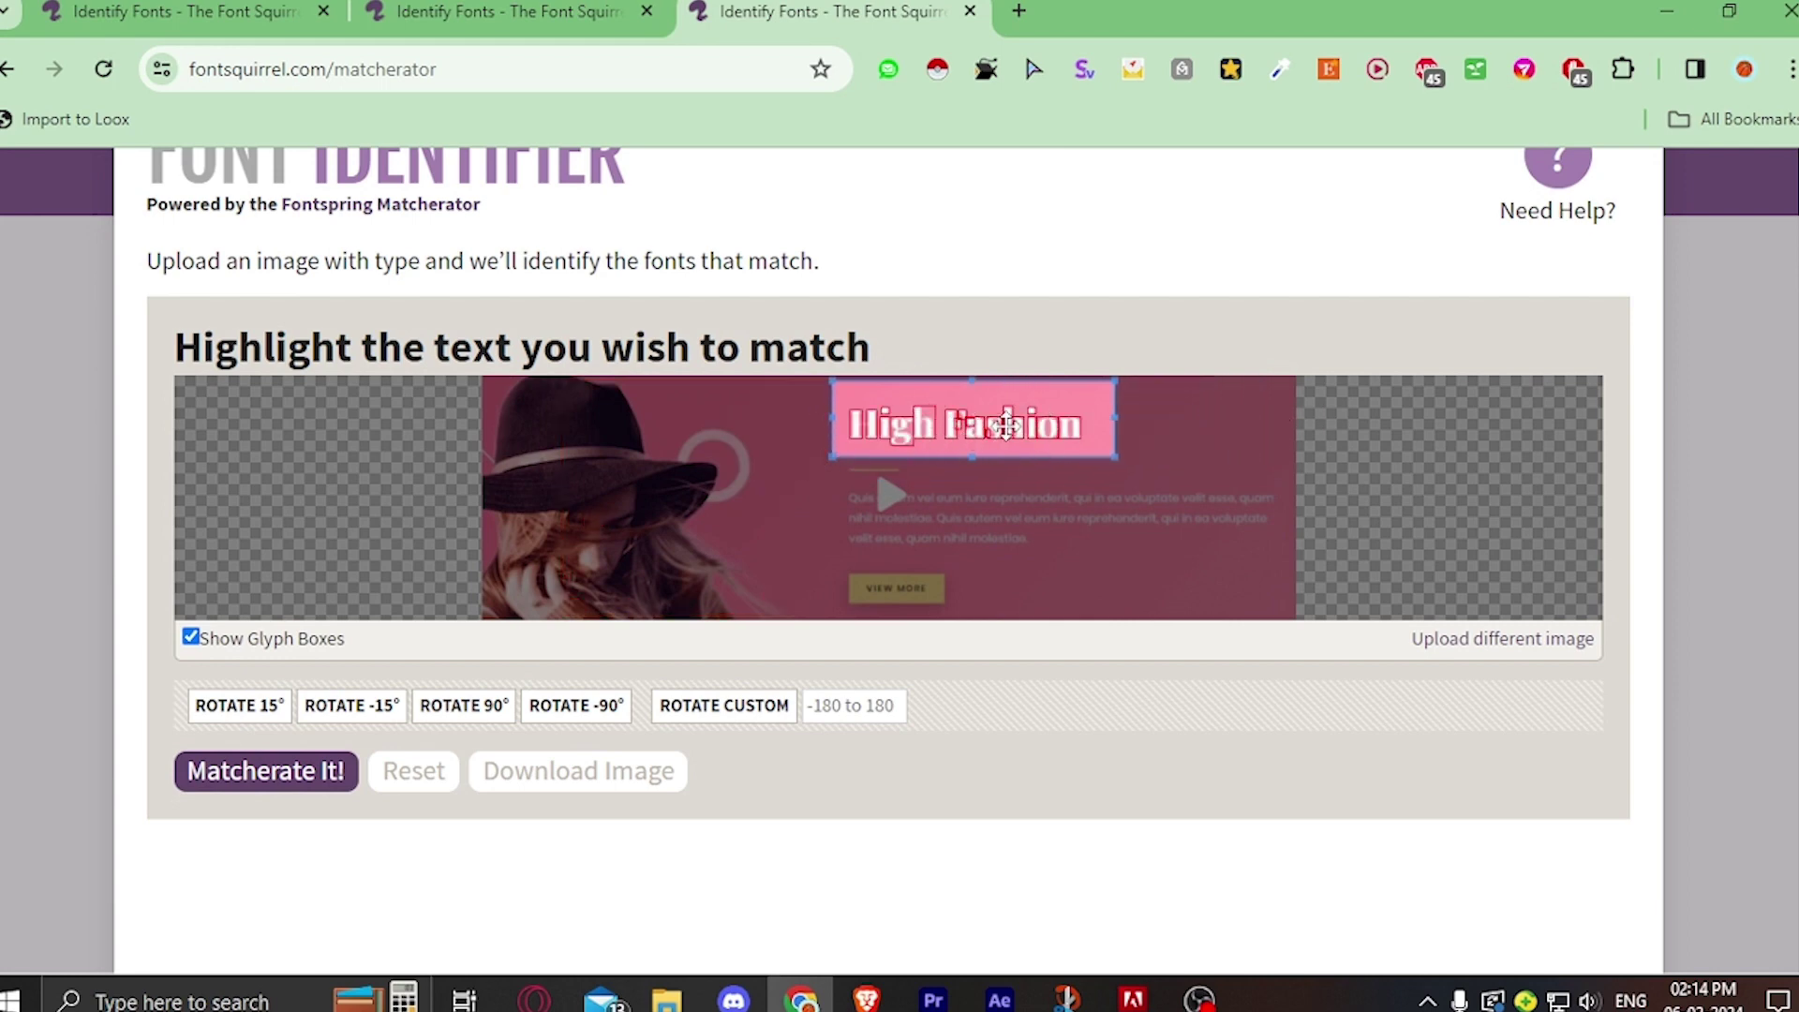
drag(1115, 418, 1096, 417)
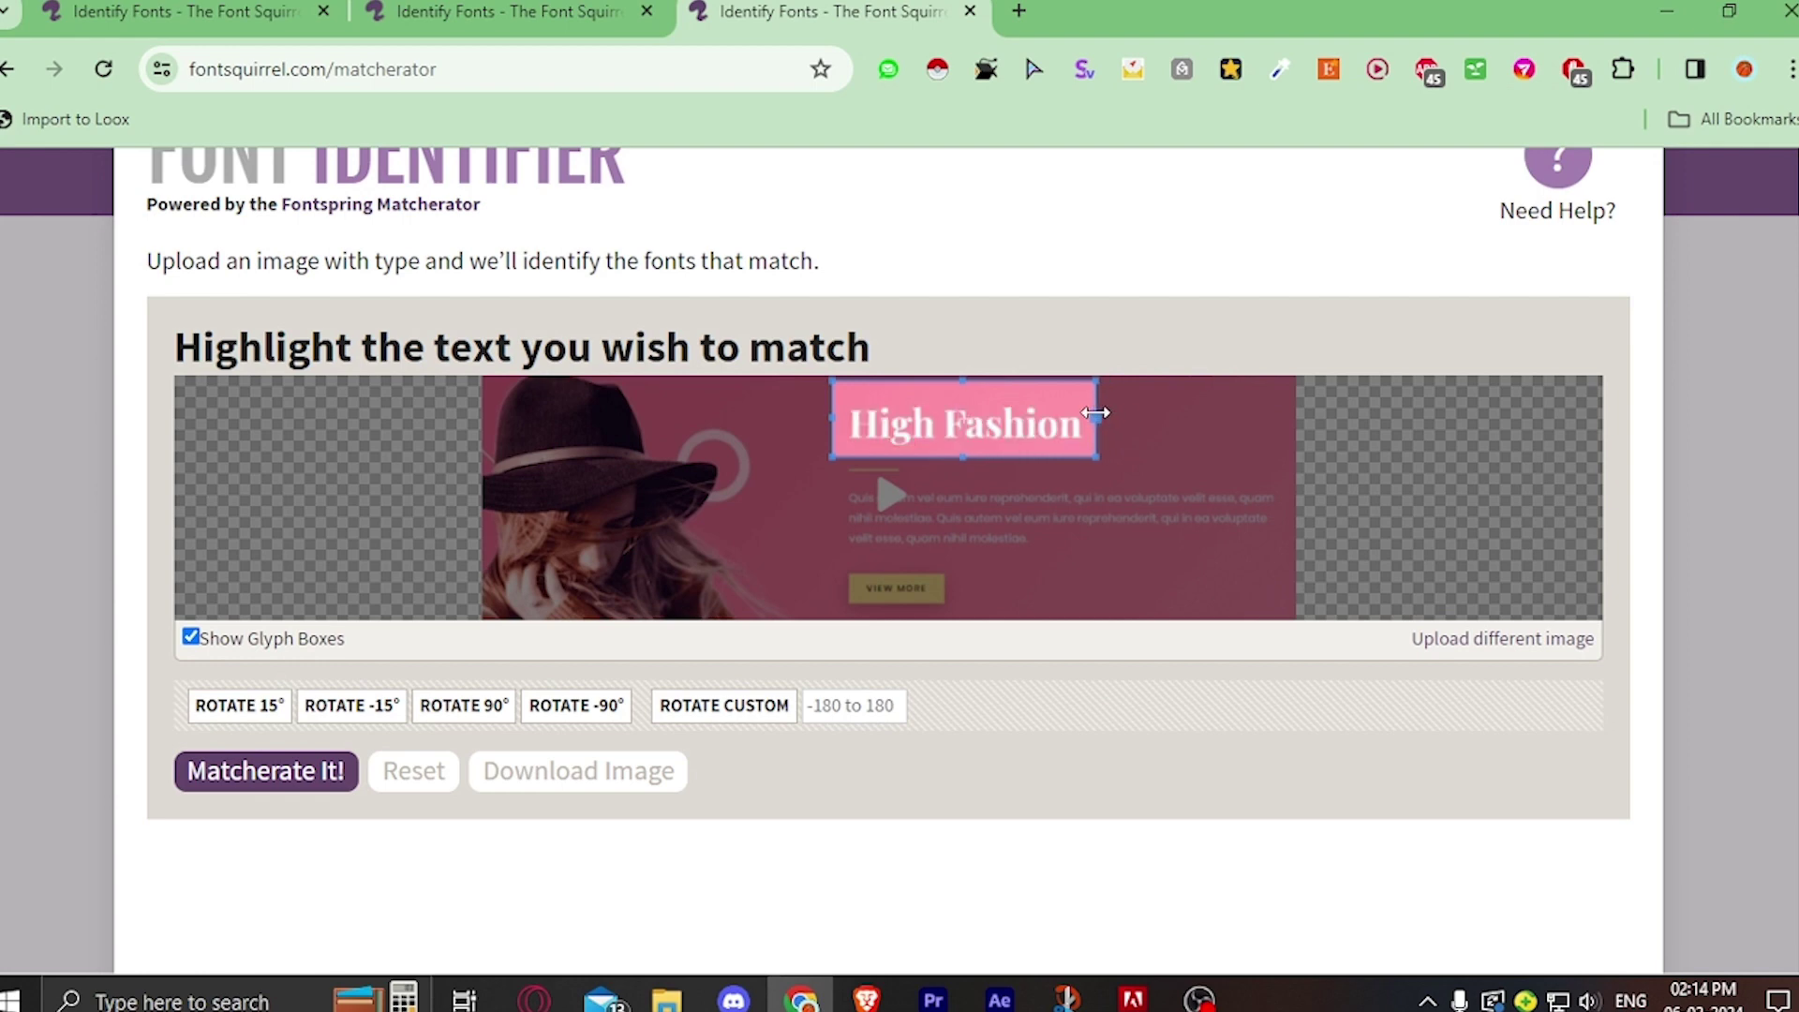
scroll(1063, 643, down, 2)
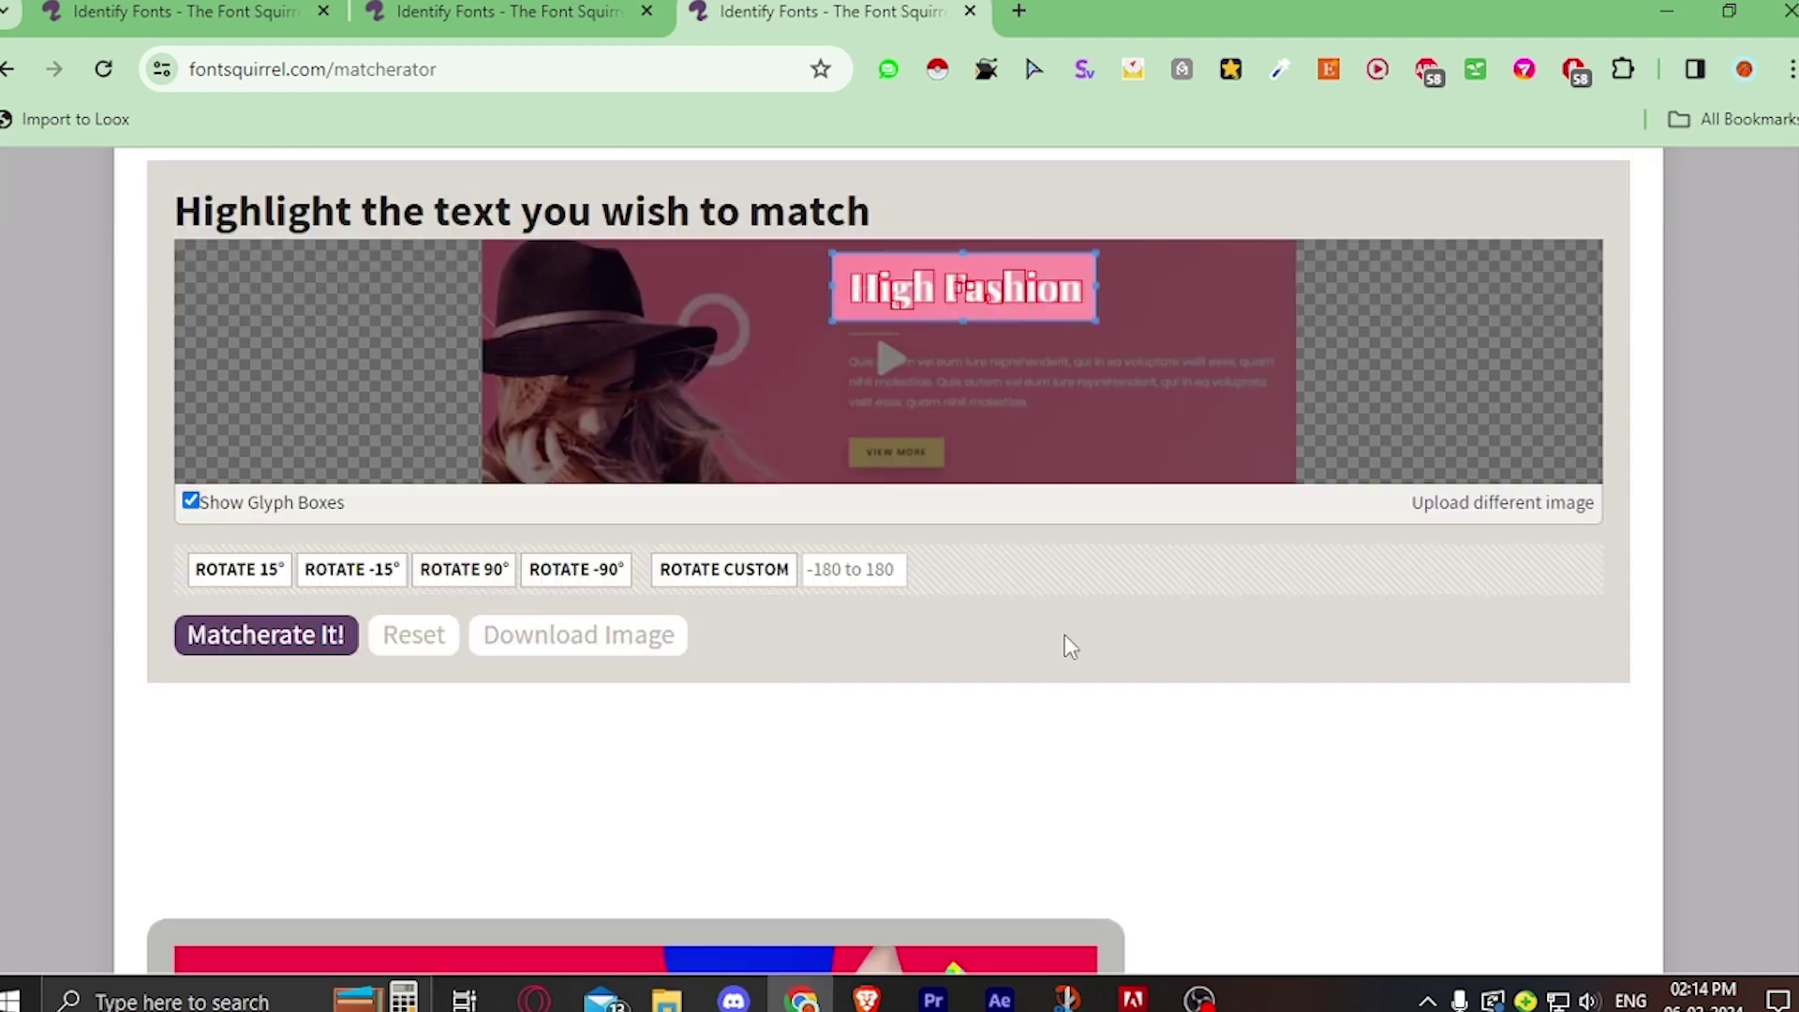
scroll(269, 762, up, 3)
Step: Try the 15° and 90° rotations, restore orientation, and reset the selection to the whole banner
click(251, 848)
click(382, 841)
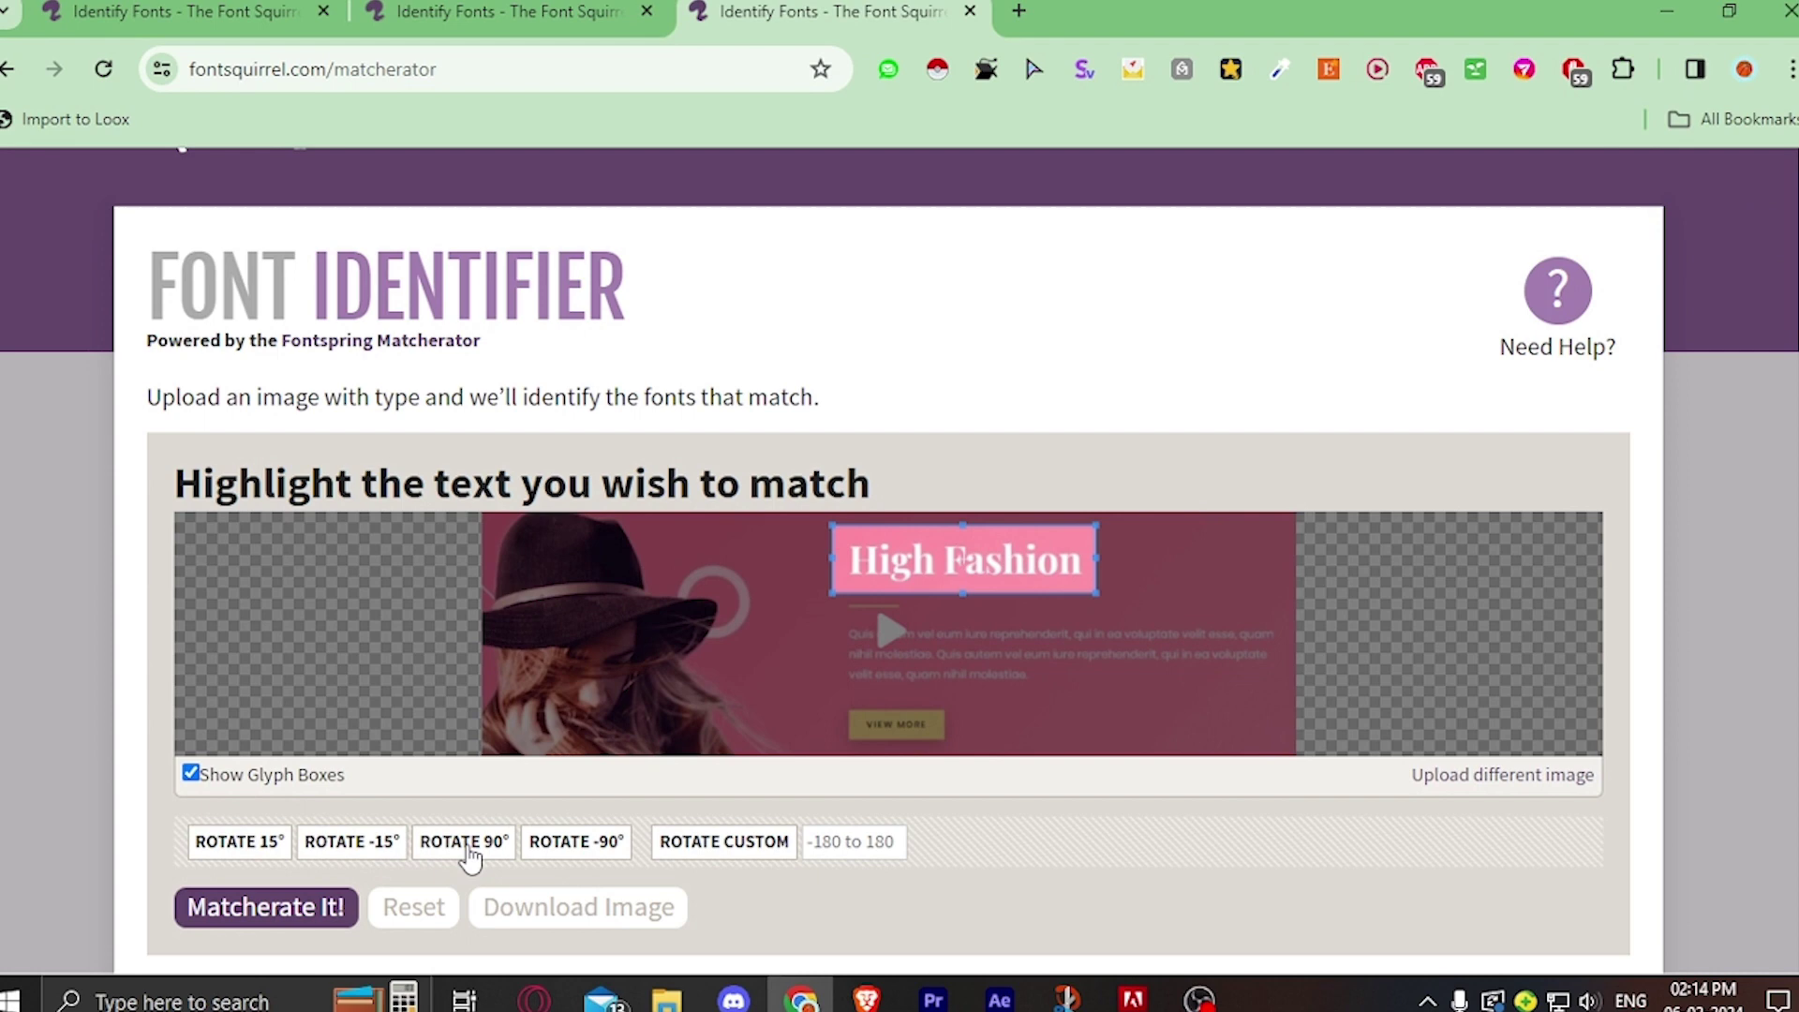
click(281, 848)
click(501, 848)
click(581, 841)
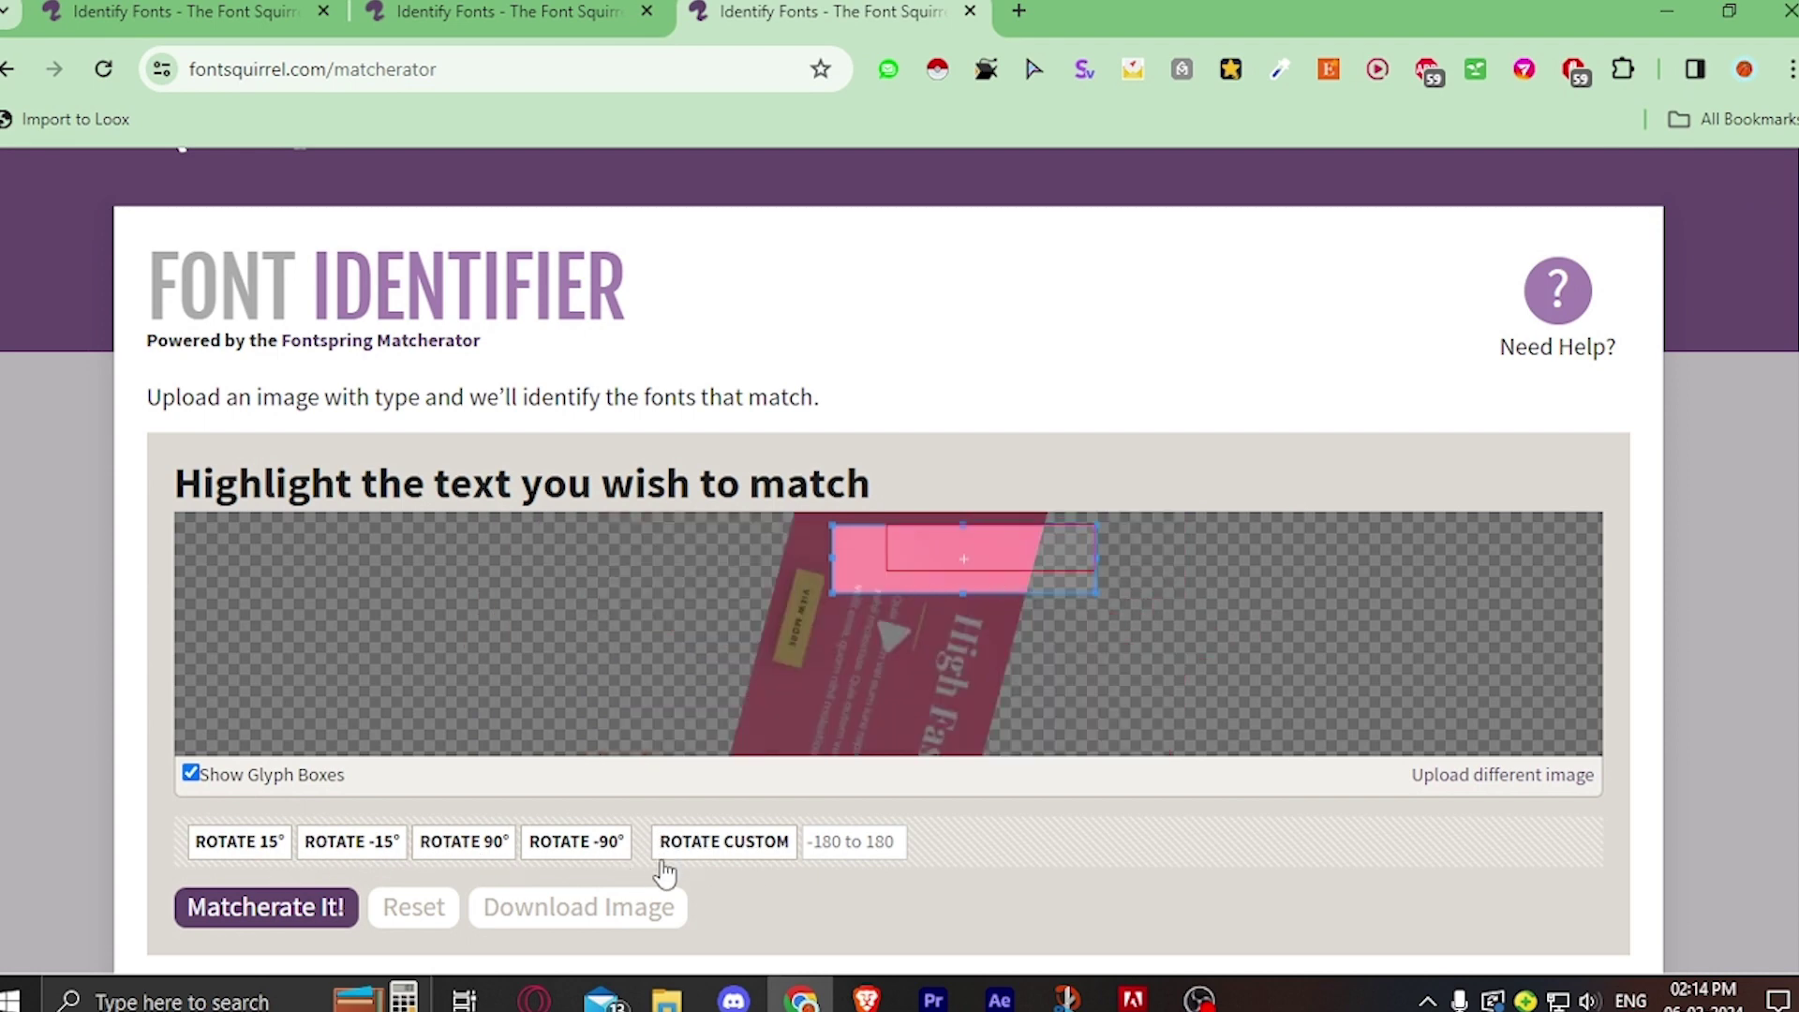
click(352, 841)
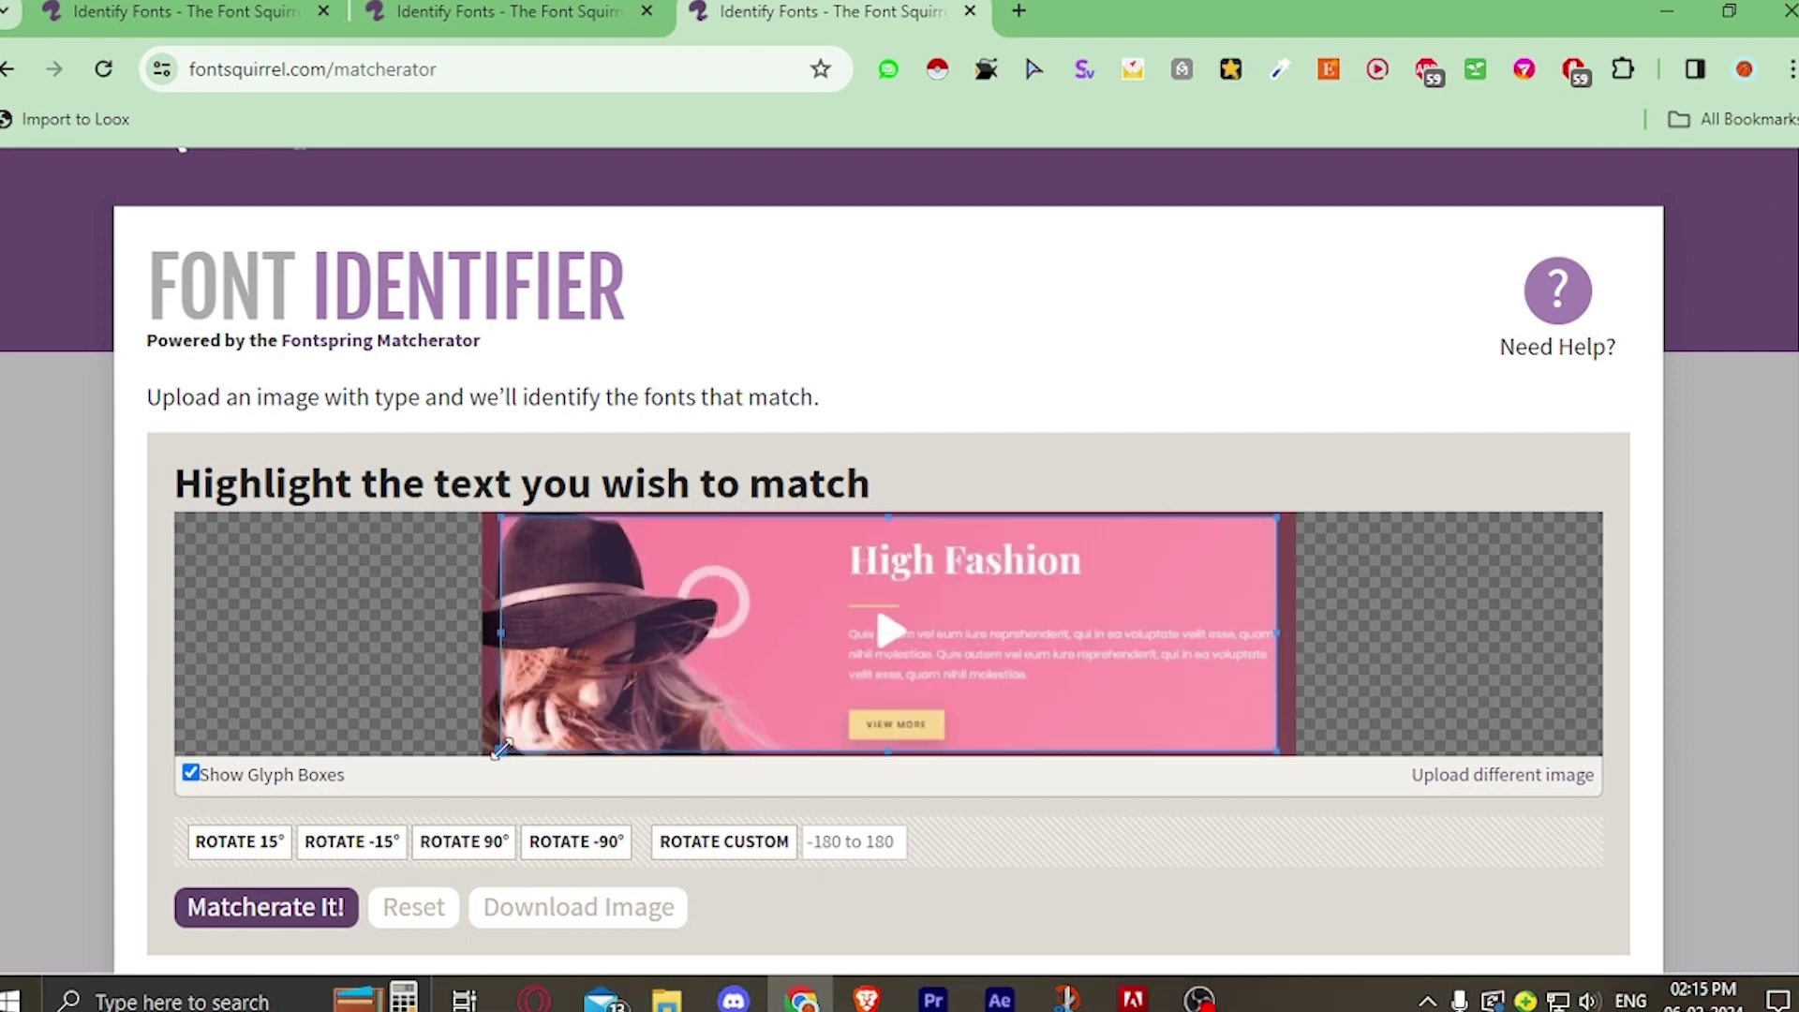
Step: Recrop tightly to the 'High Fashion' heading and submit it for font matching
drag(502, 754, 840, 596)
drag(1277, 556, 1092, 555)
drag(965, 517, 971, 529)
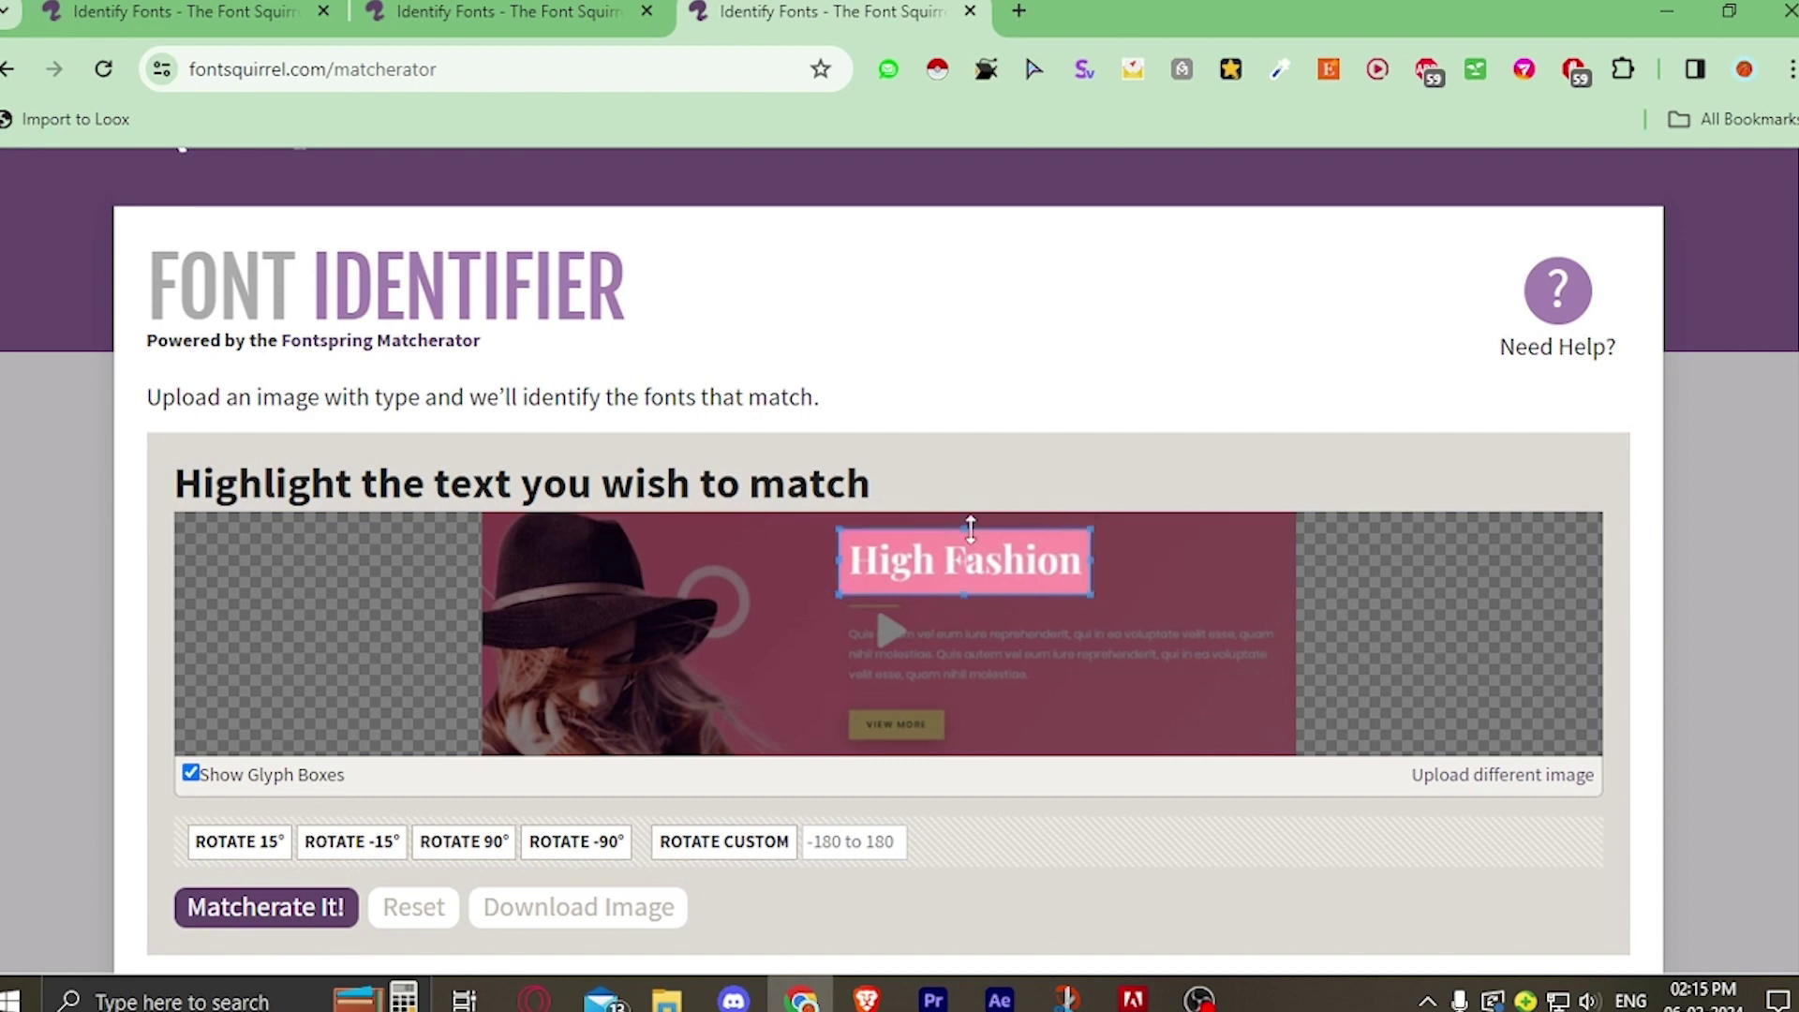
click(266, 907)
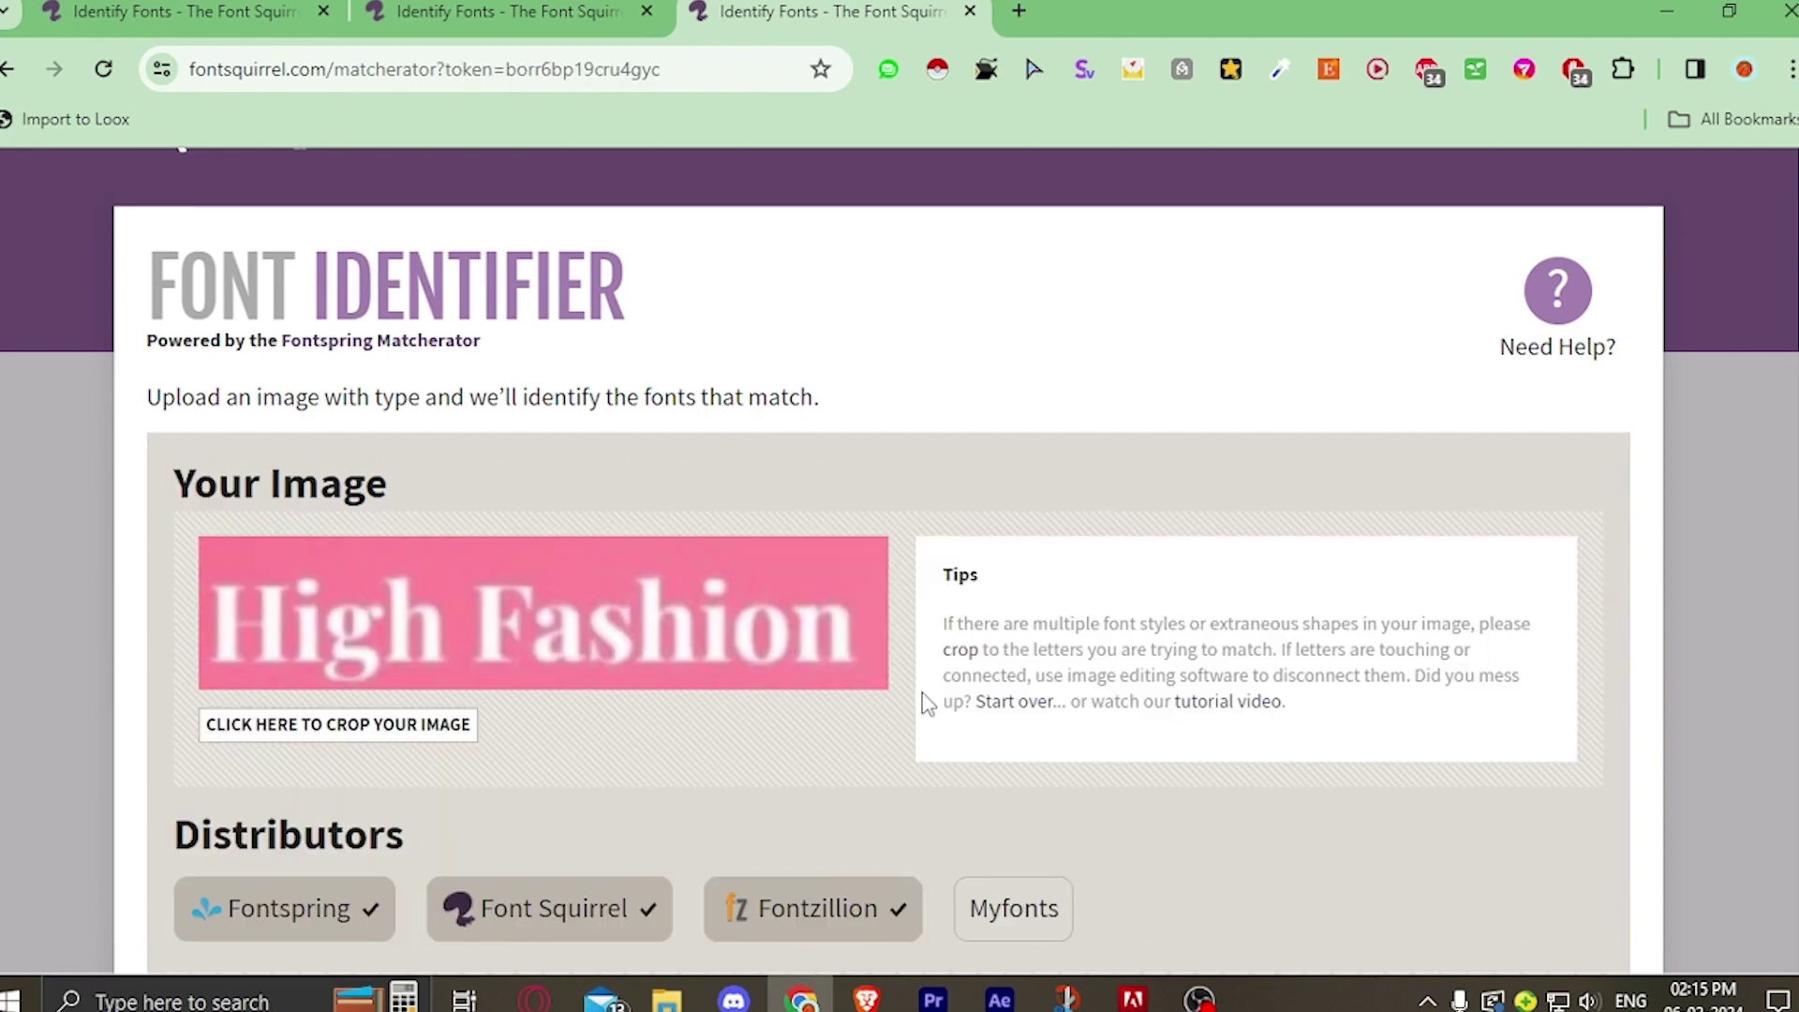
Step: Scroll through the matching fonts, led by Prumo Deck Extra Bold and Butler Stencil ExtraBold
scroll(922, 693, down, 3)
scroll(1053, 631, up, 1)
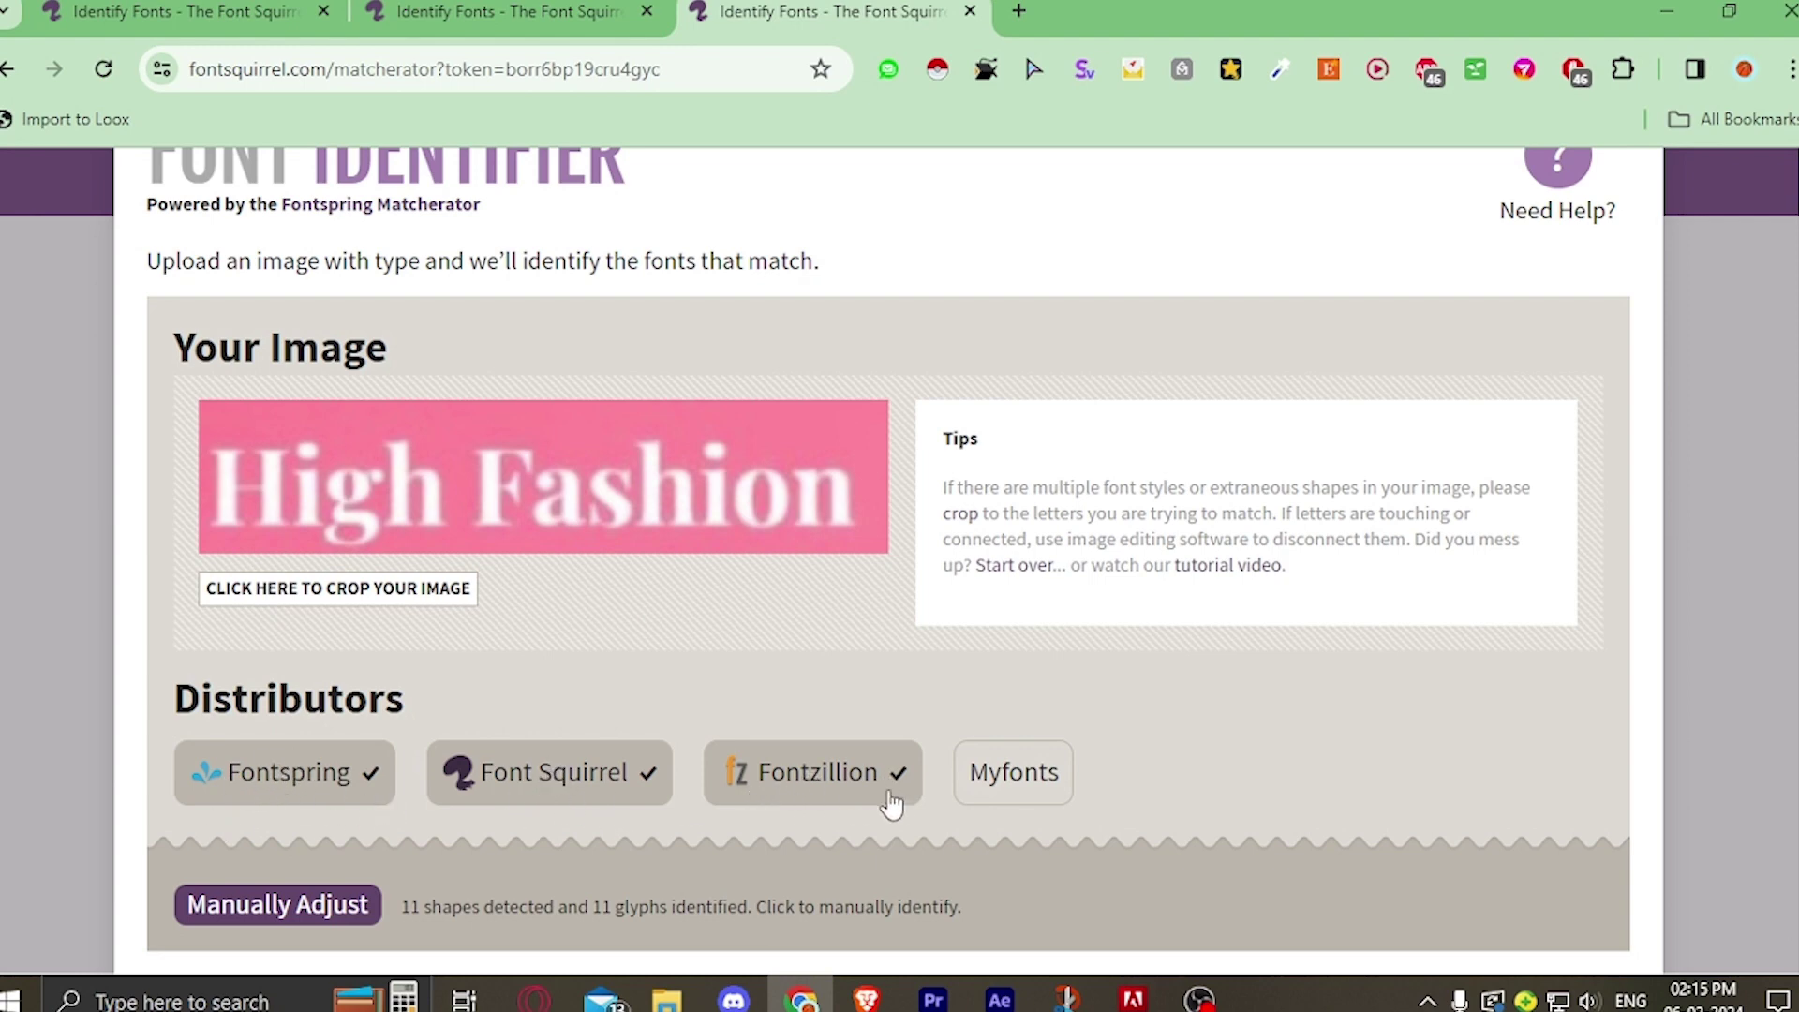
scroll(1138, 591, down, 10)
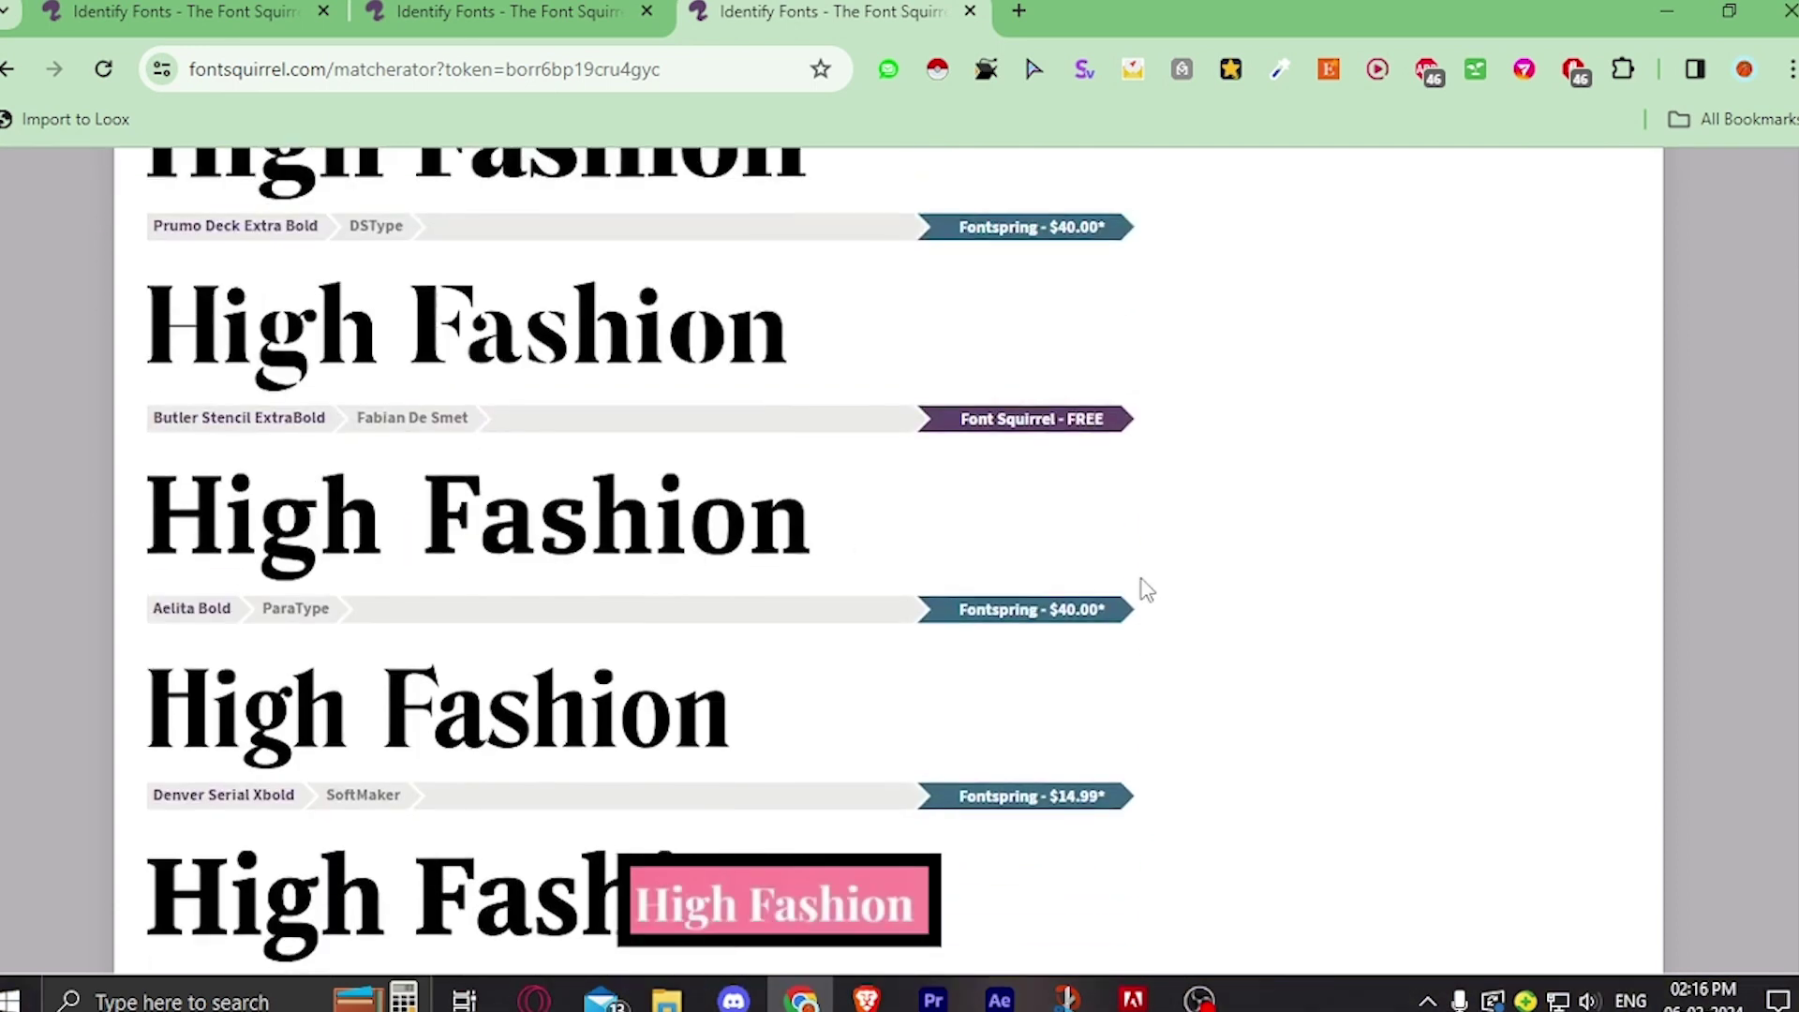
scroll(843, 571, down, 3)
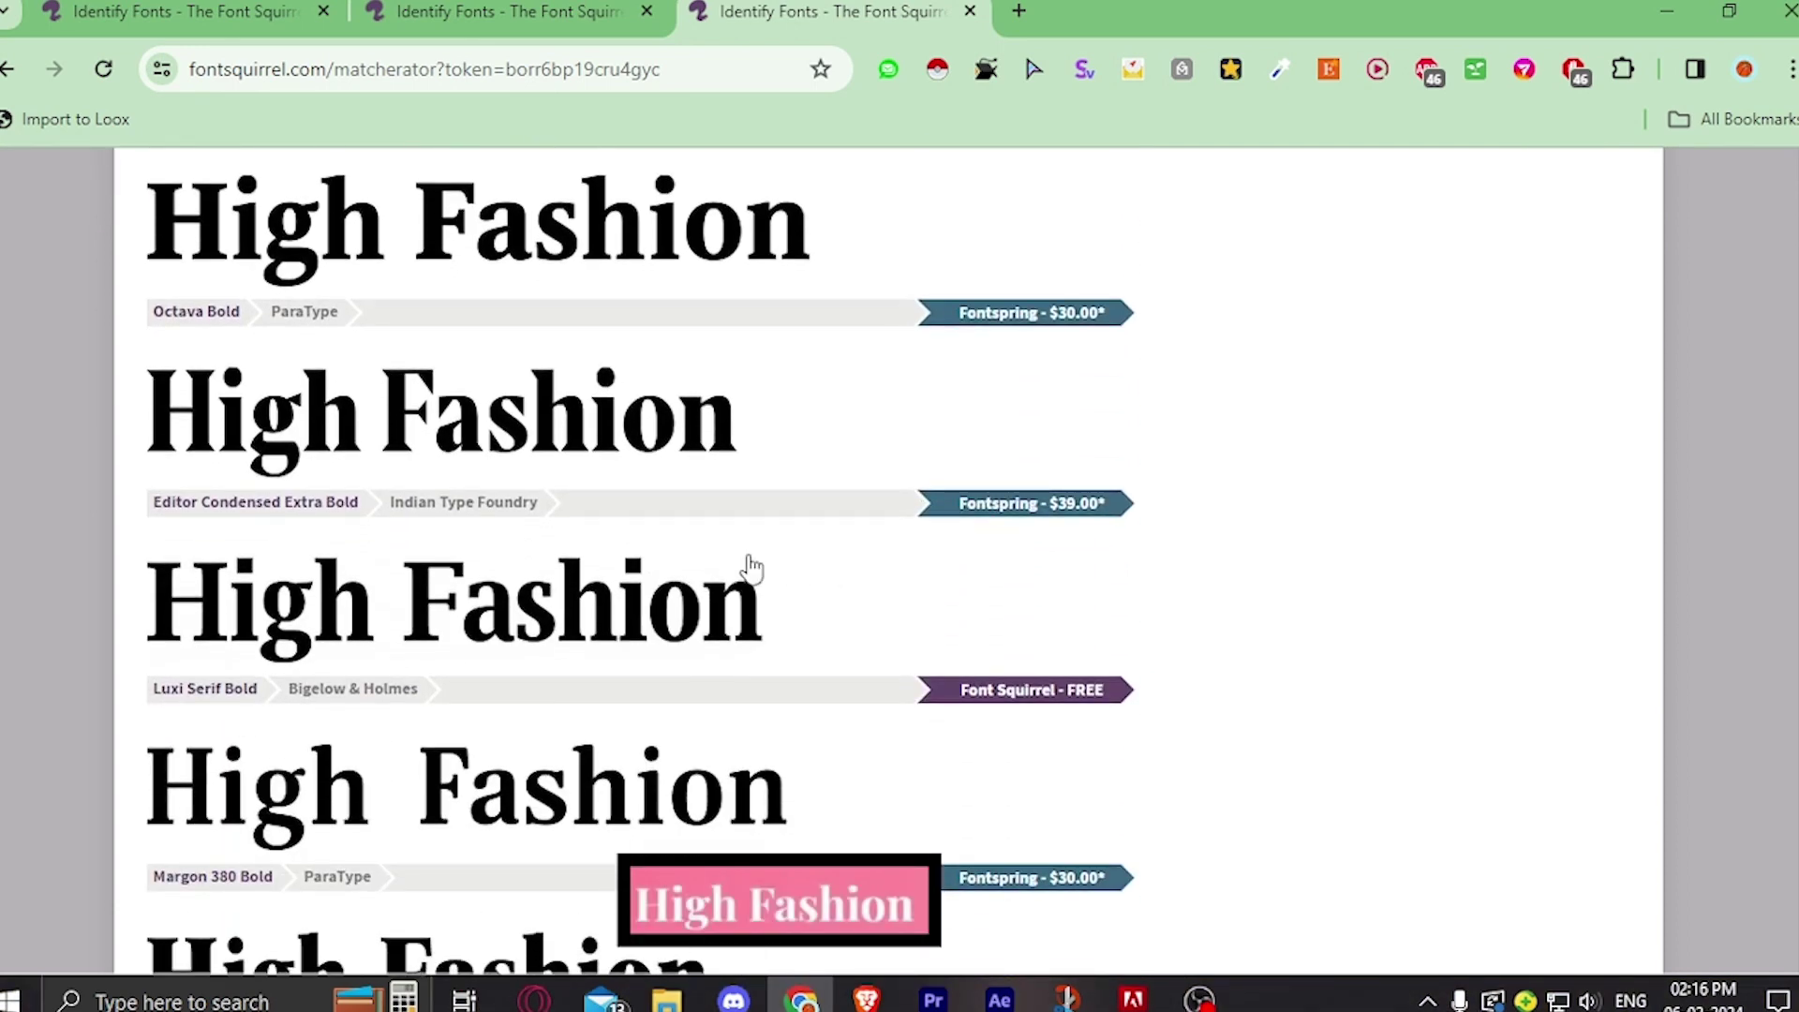
scroll(916, 634, down, 2)
scroll(925, 600, up, 1)
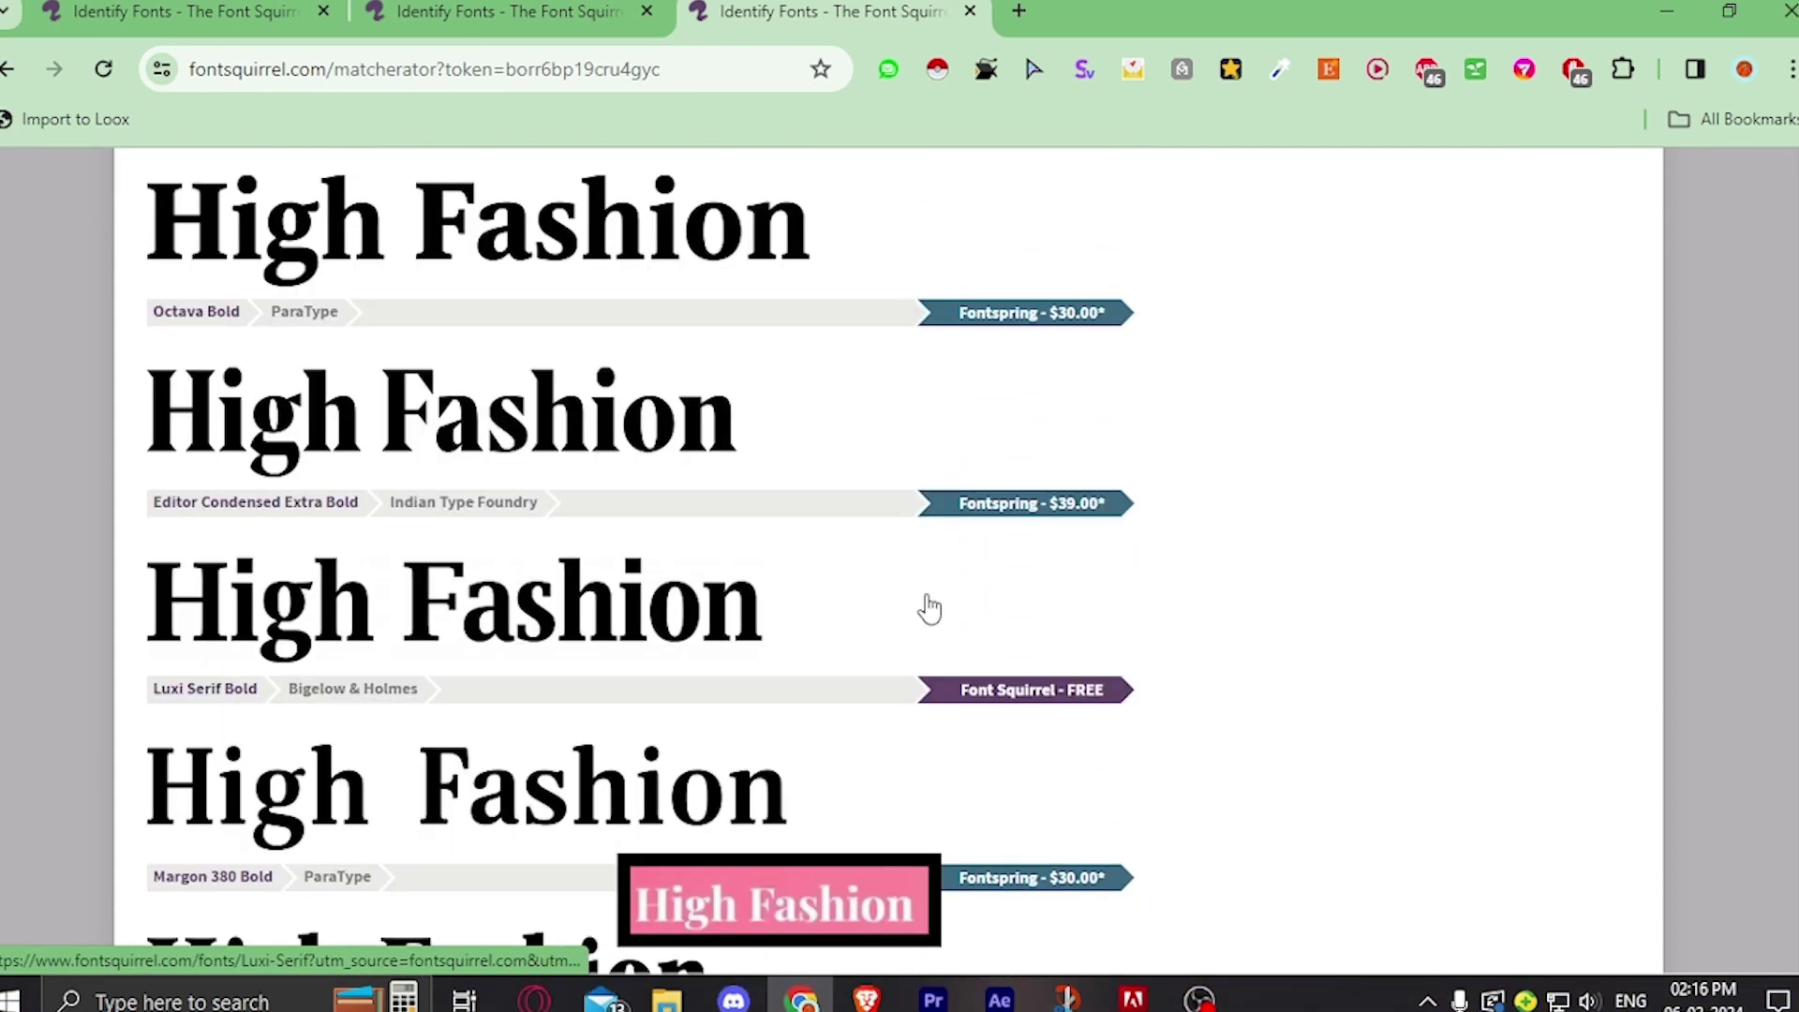
scroll(924, 611, down, 1)
scroll(768, 901, down, 1)
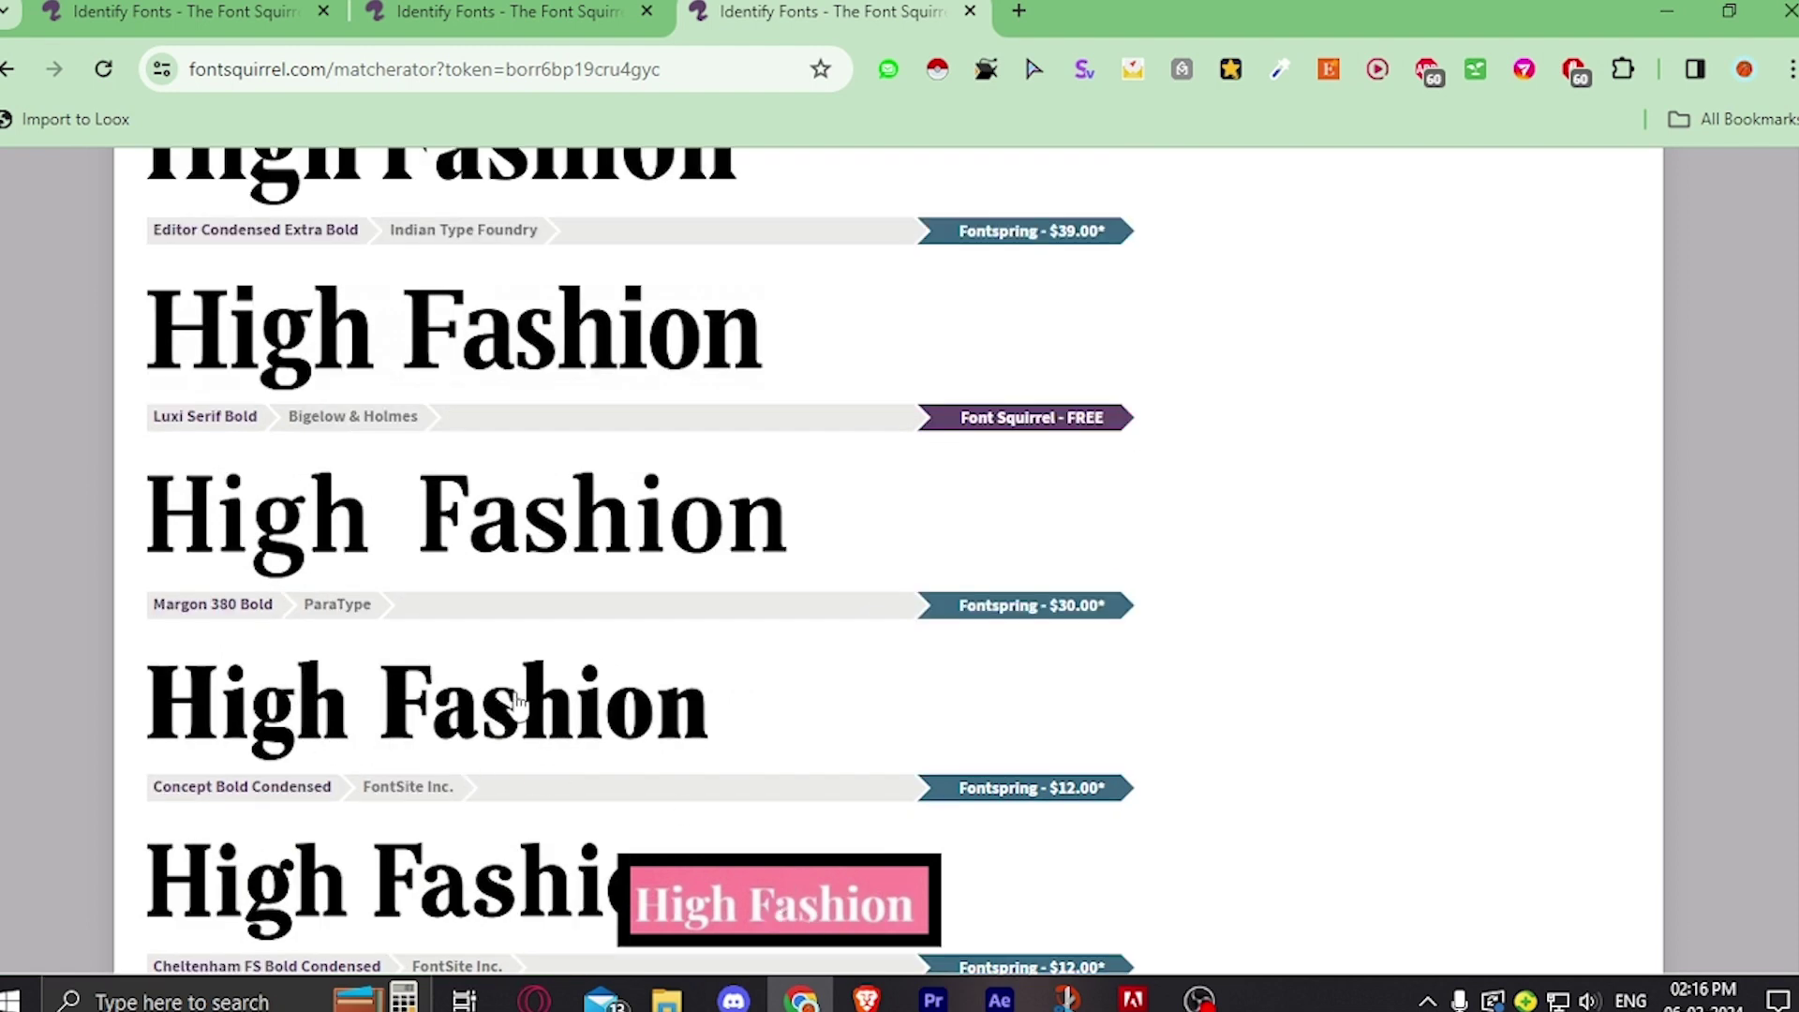
scroll(1144, 570, down, 8)
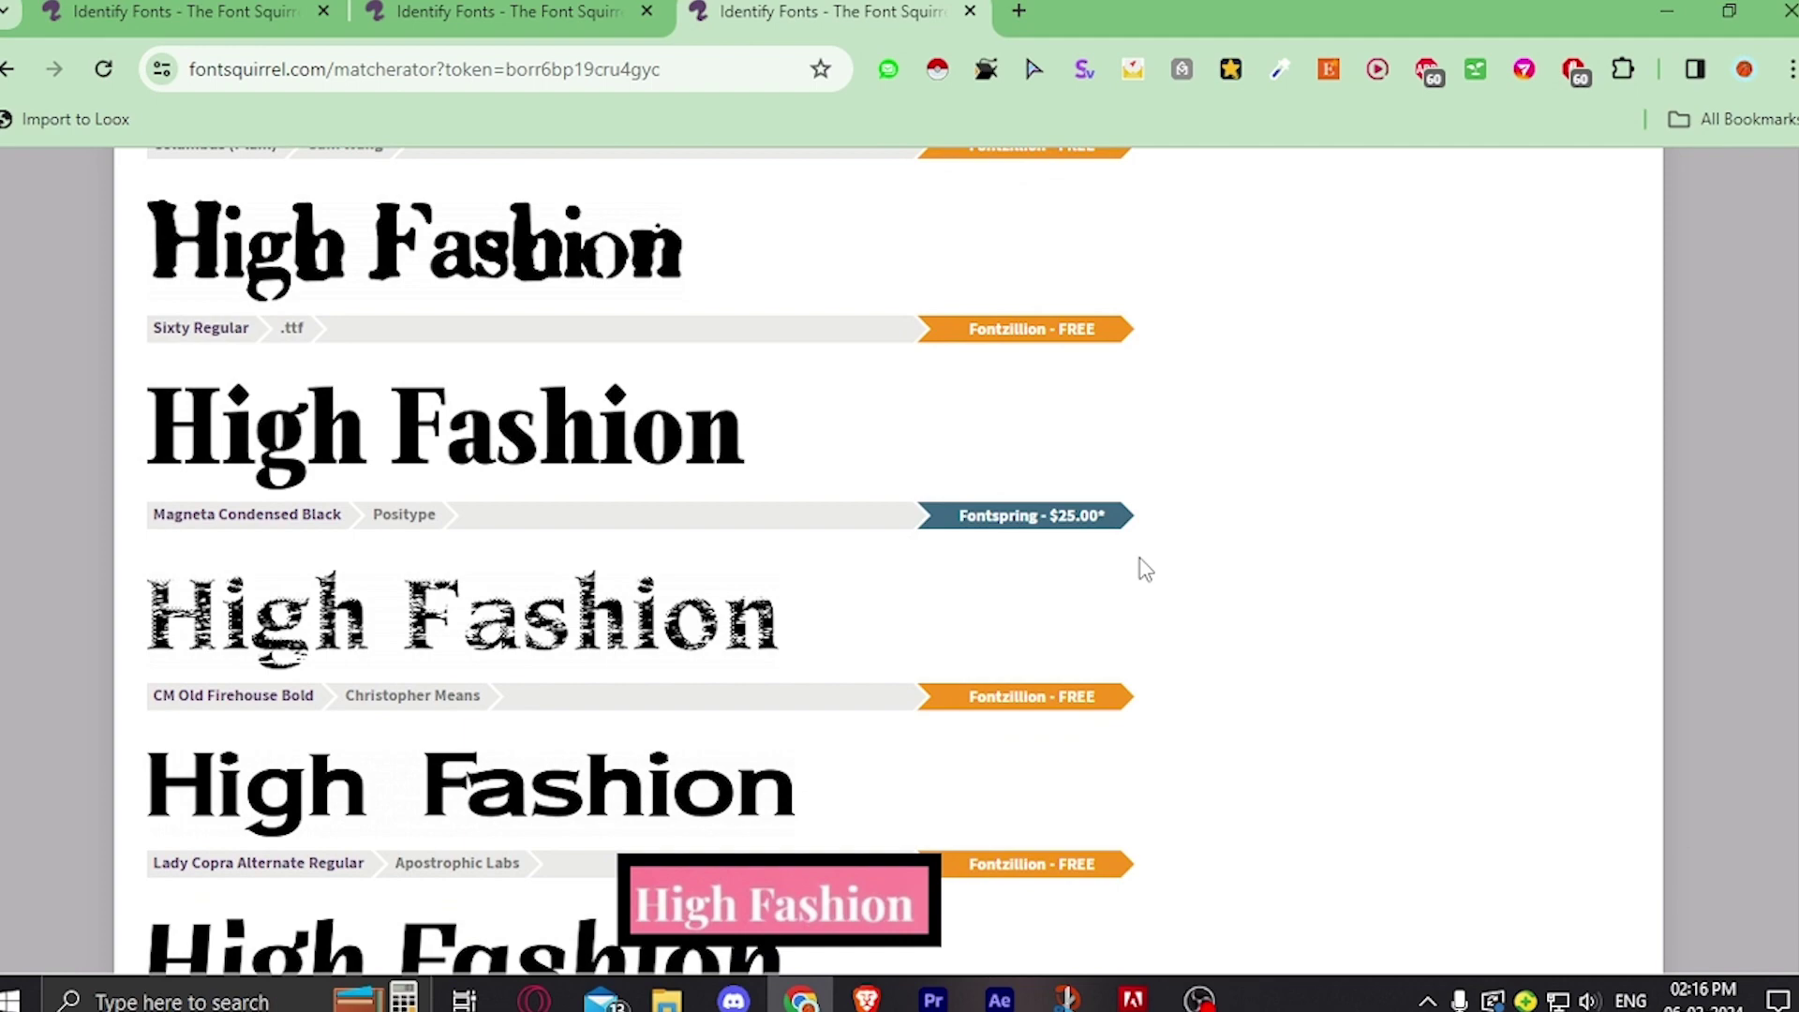
scroll(1144, 570, up, 20)
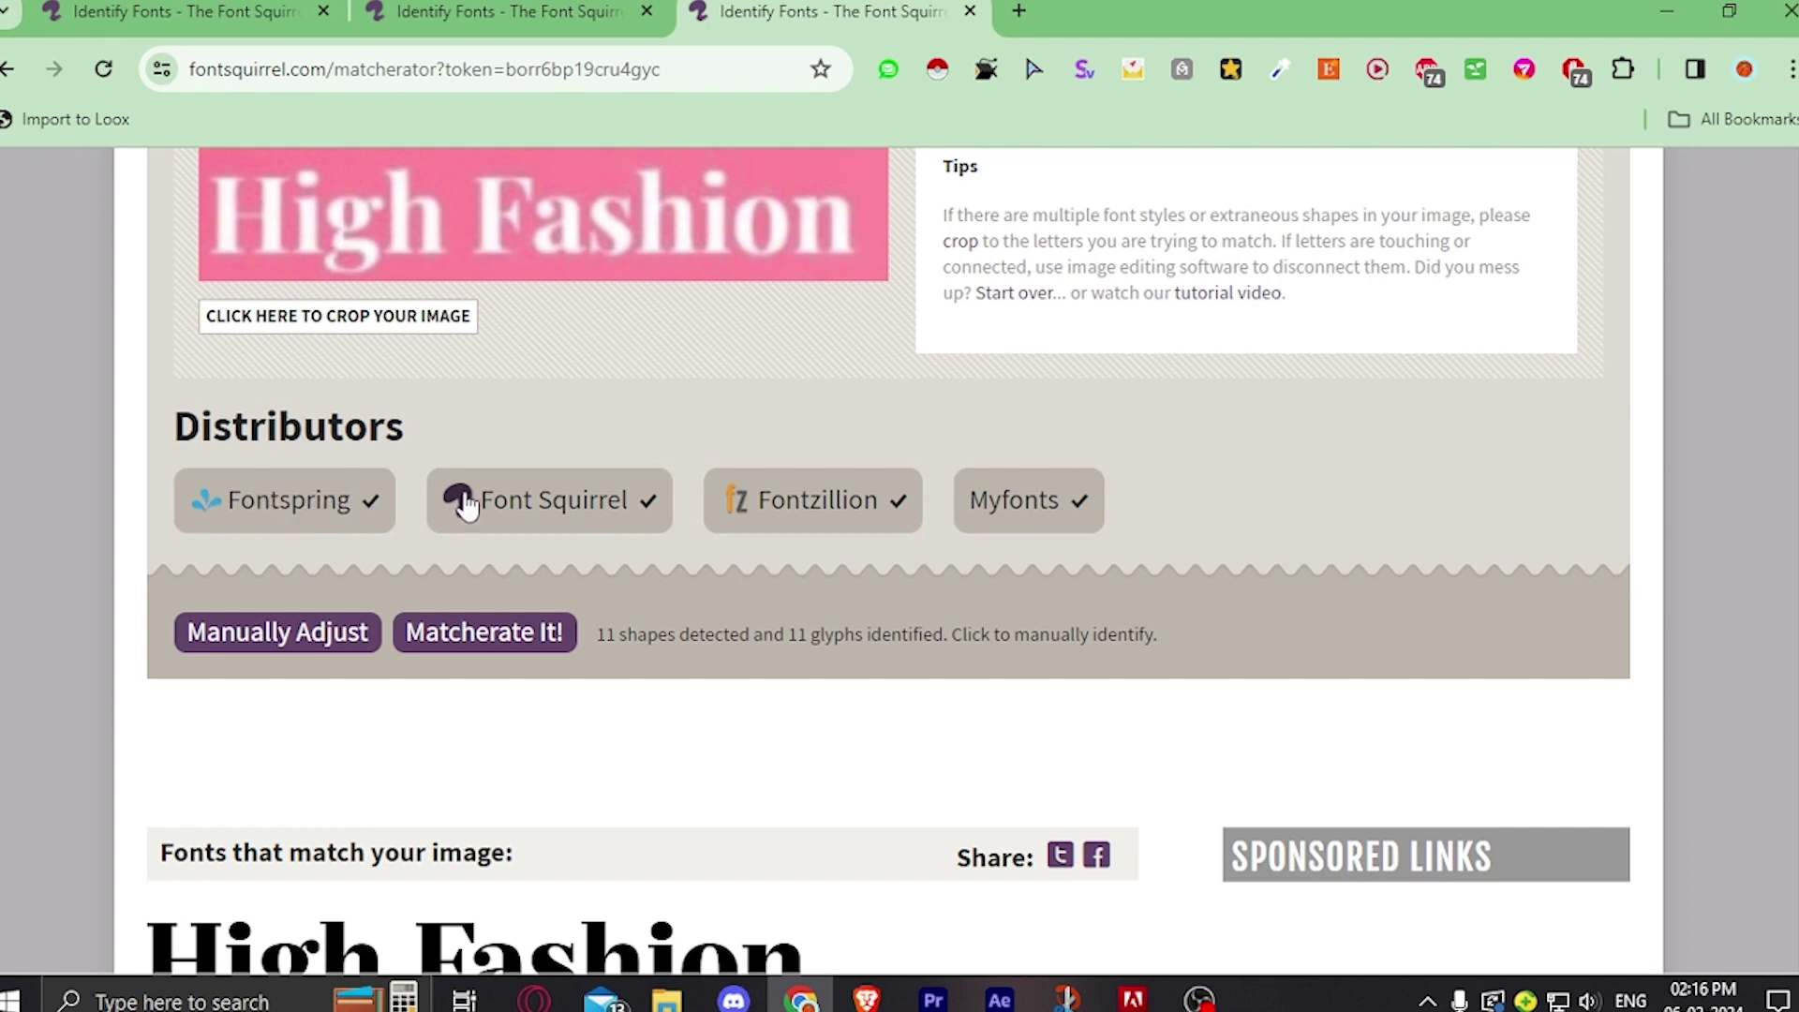
scroll(1112, 559, down, 4)
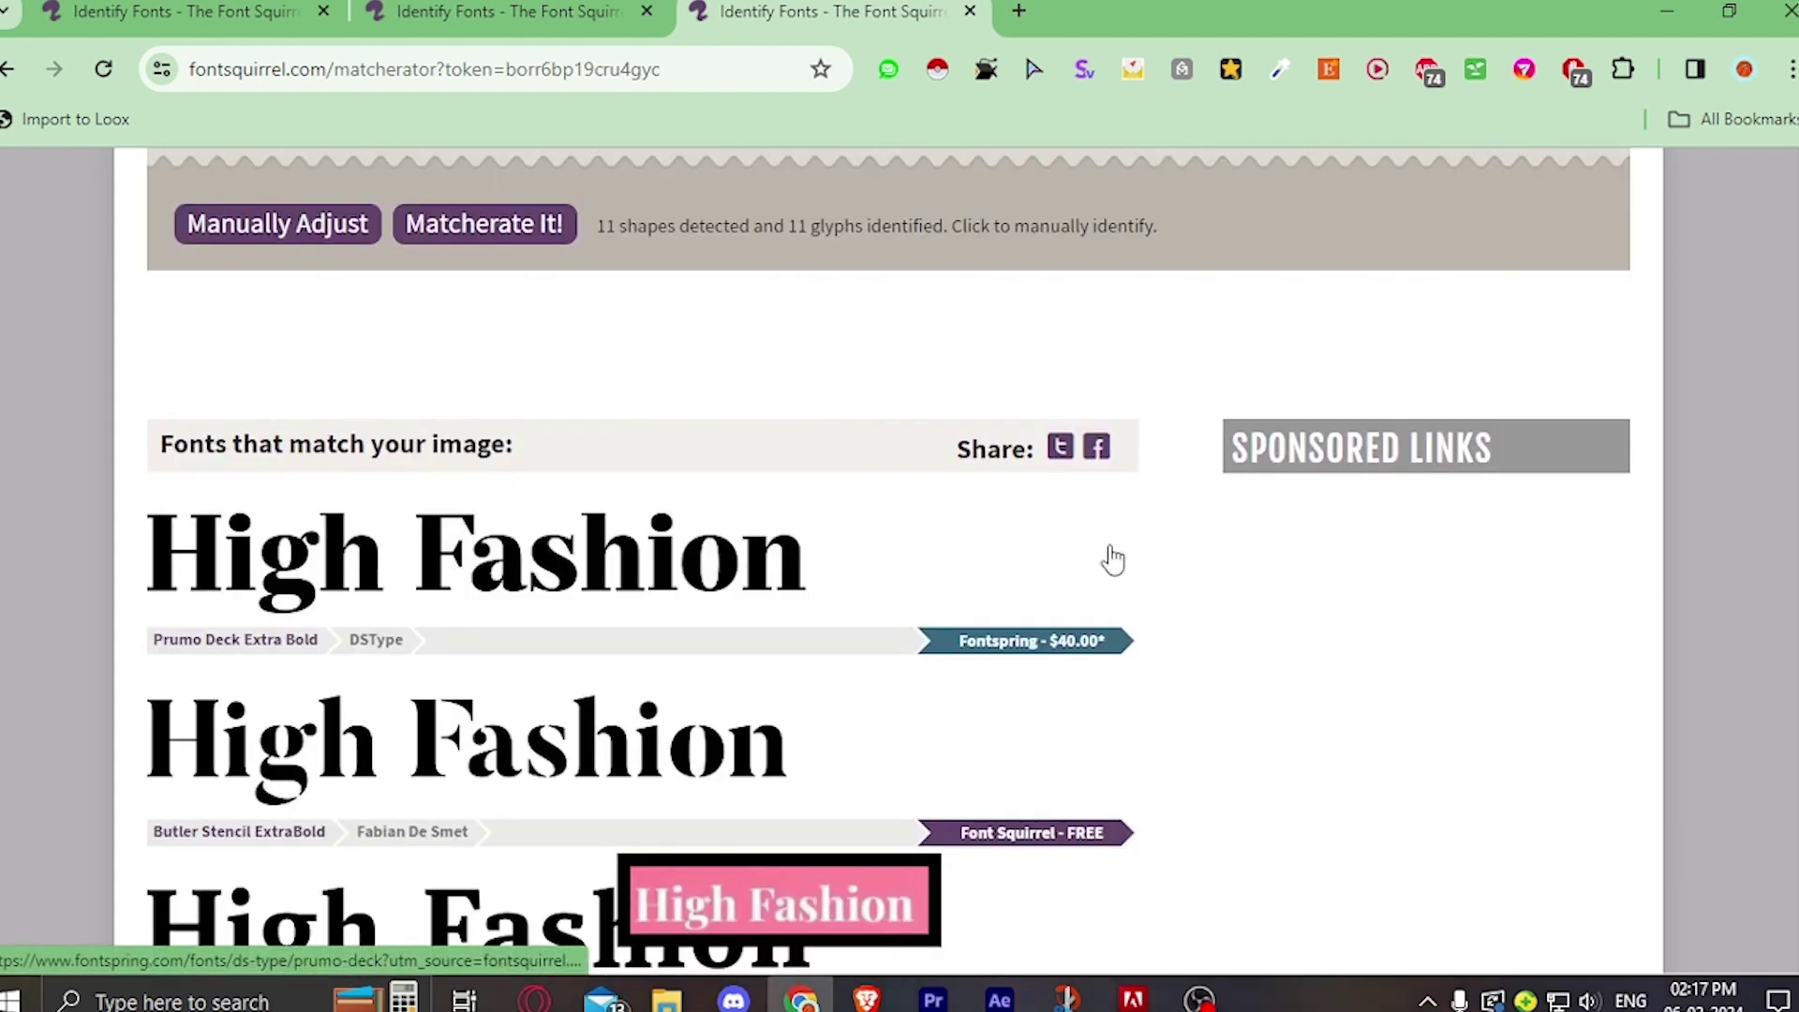